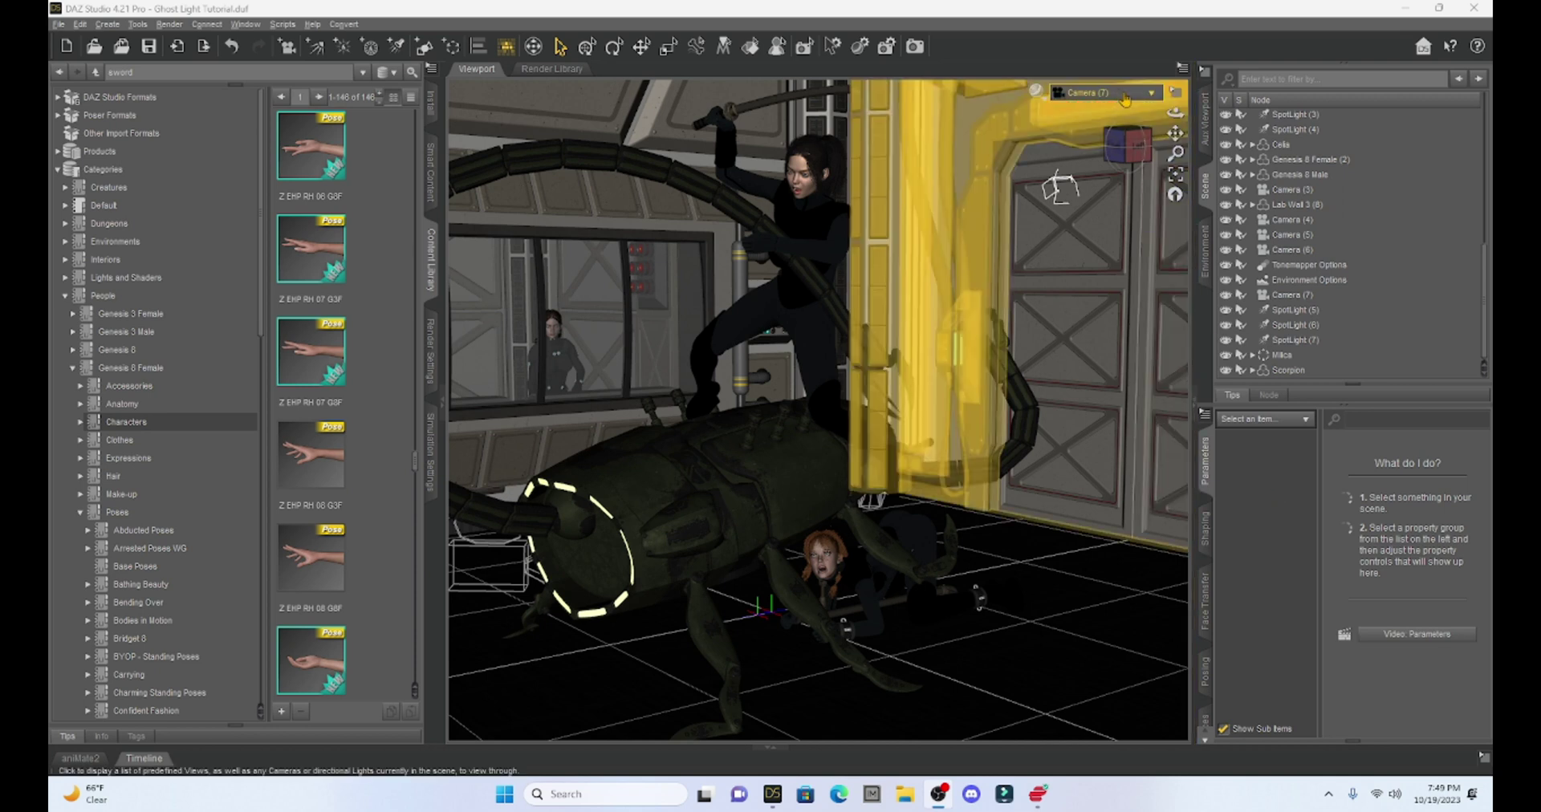
Switch the viewport to Camera (2), adjust its view of the crouching red-haired figure, and change the viewport's draw style
left_click(1125, 95)
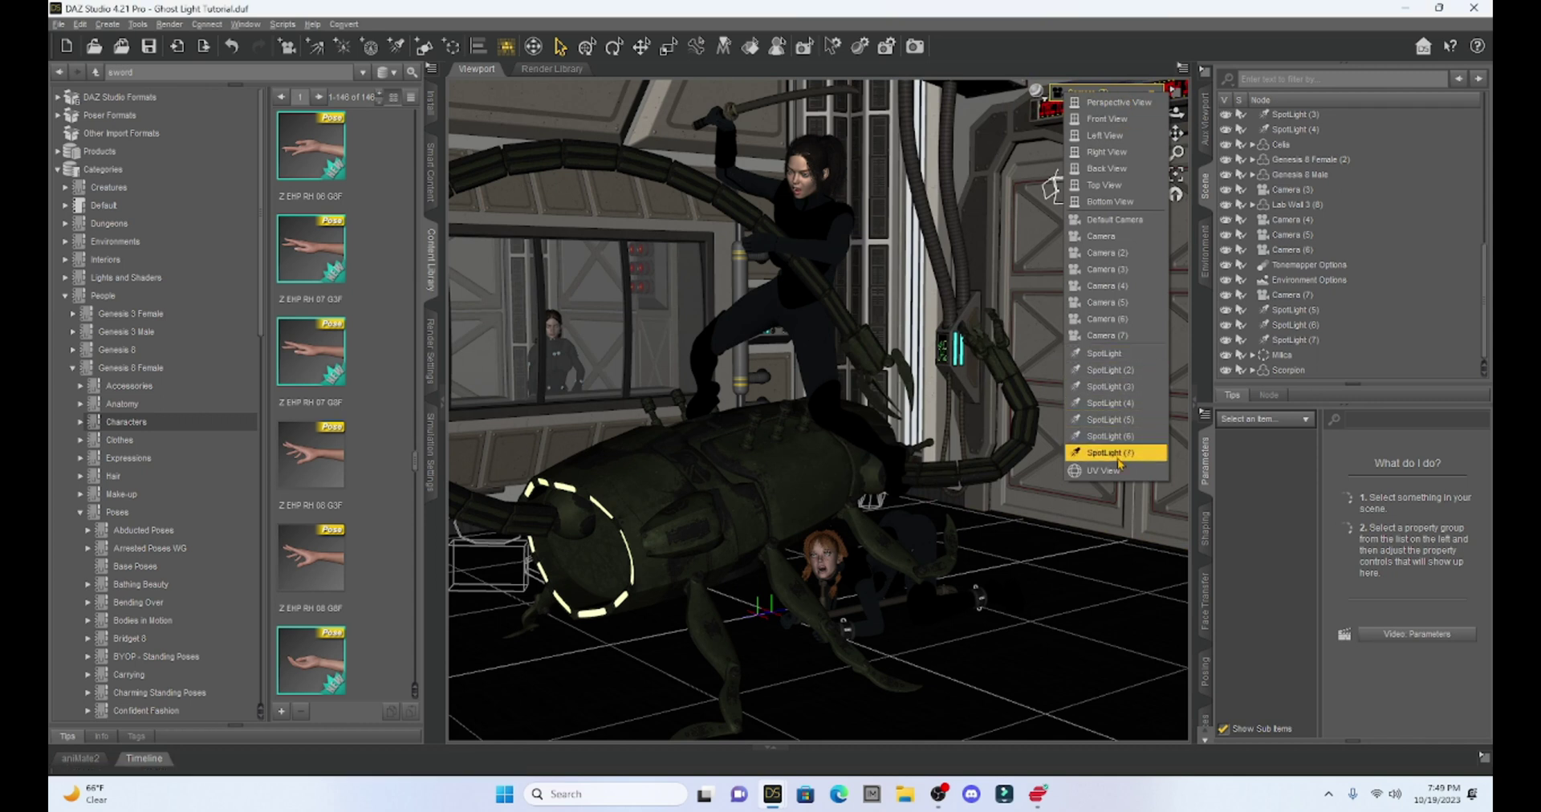
left_click(1114, 269)
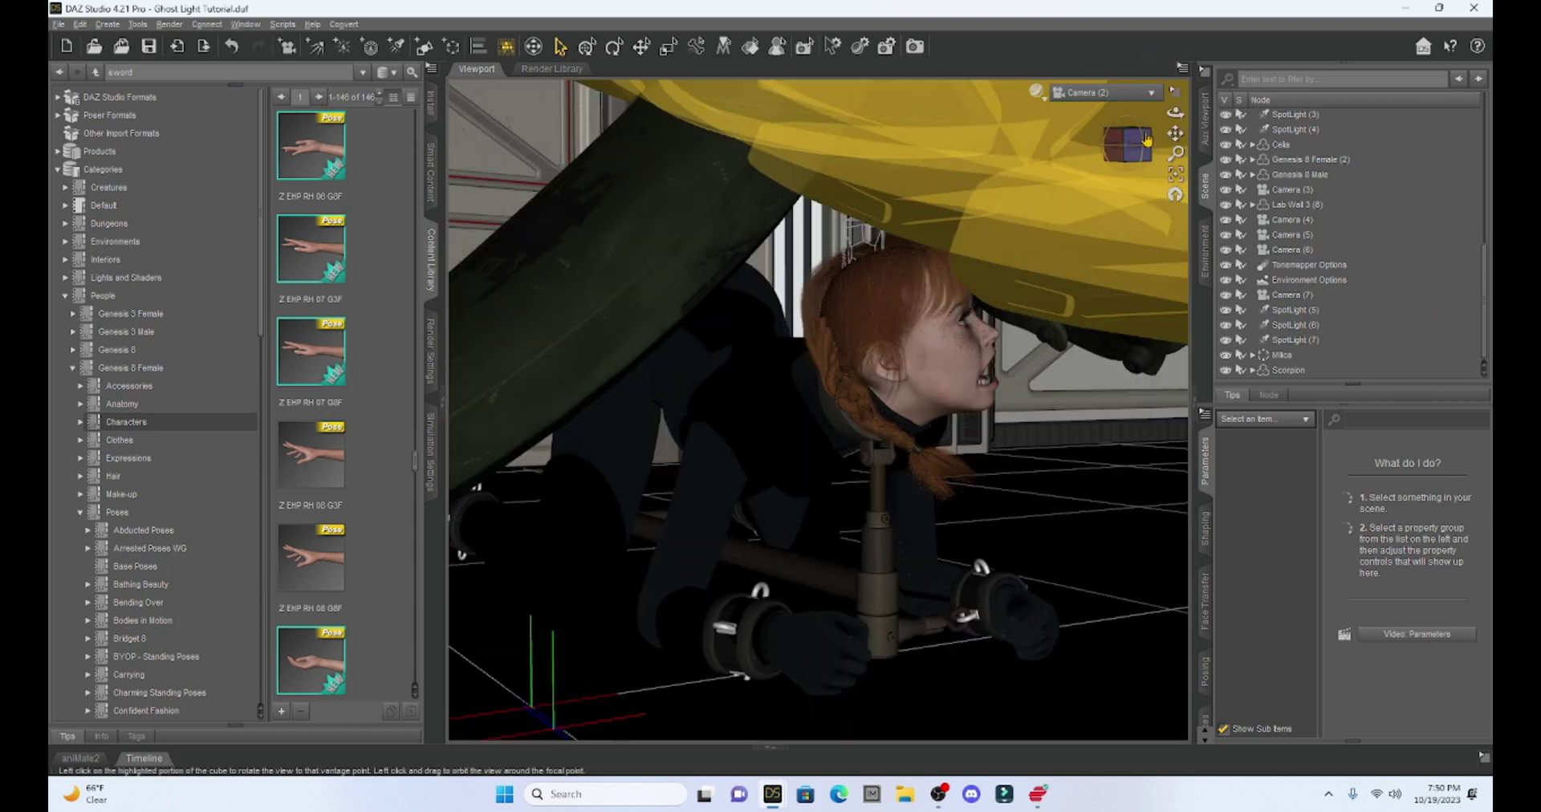
left_click(1149, 149)
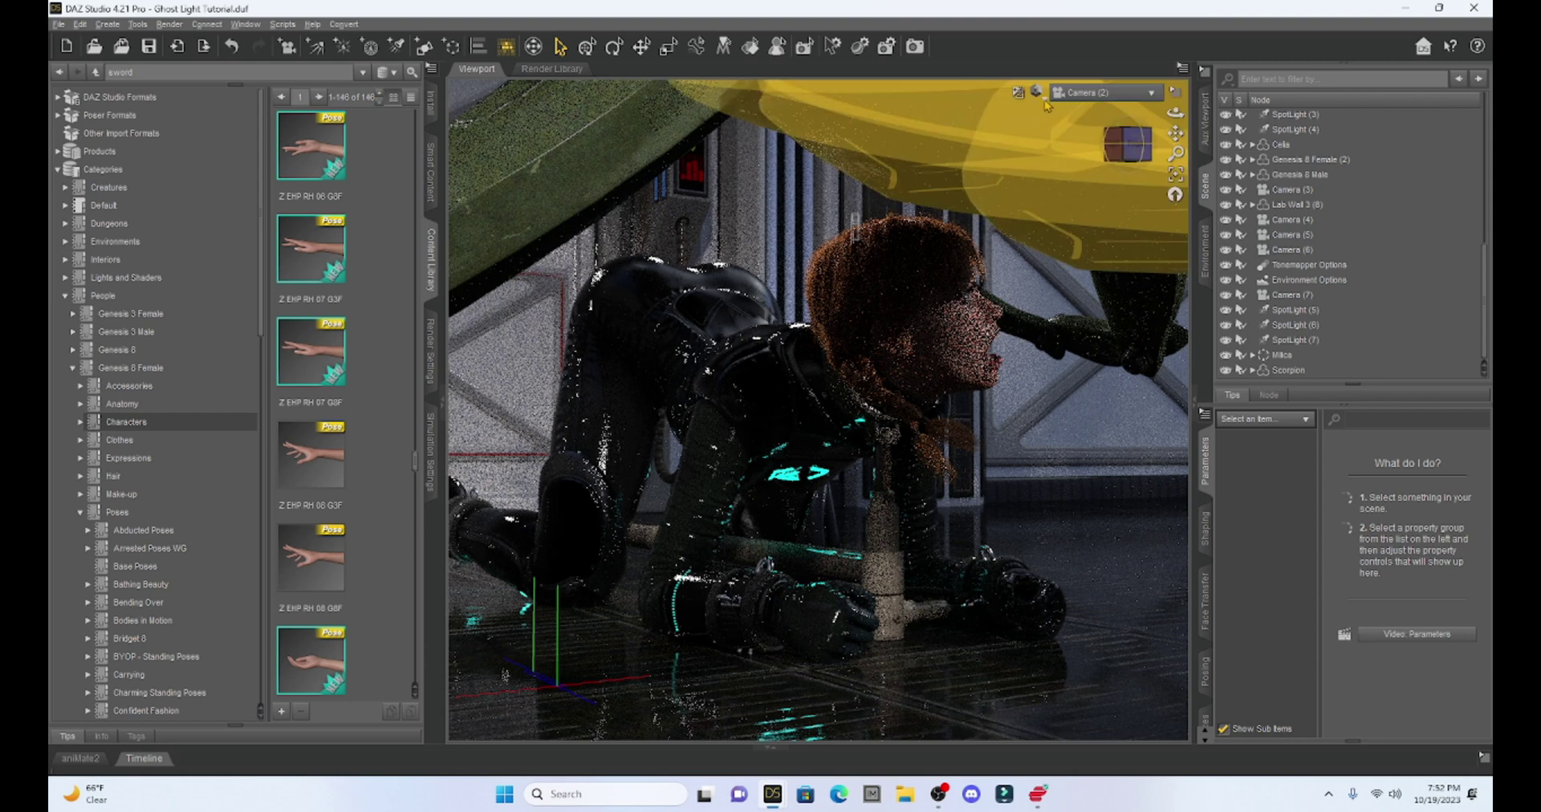
key("ctrl+4")
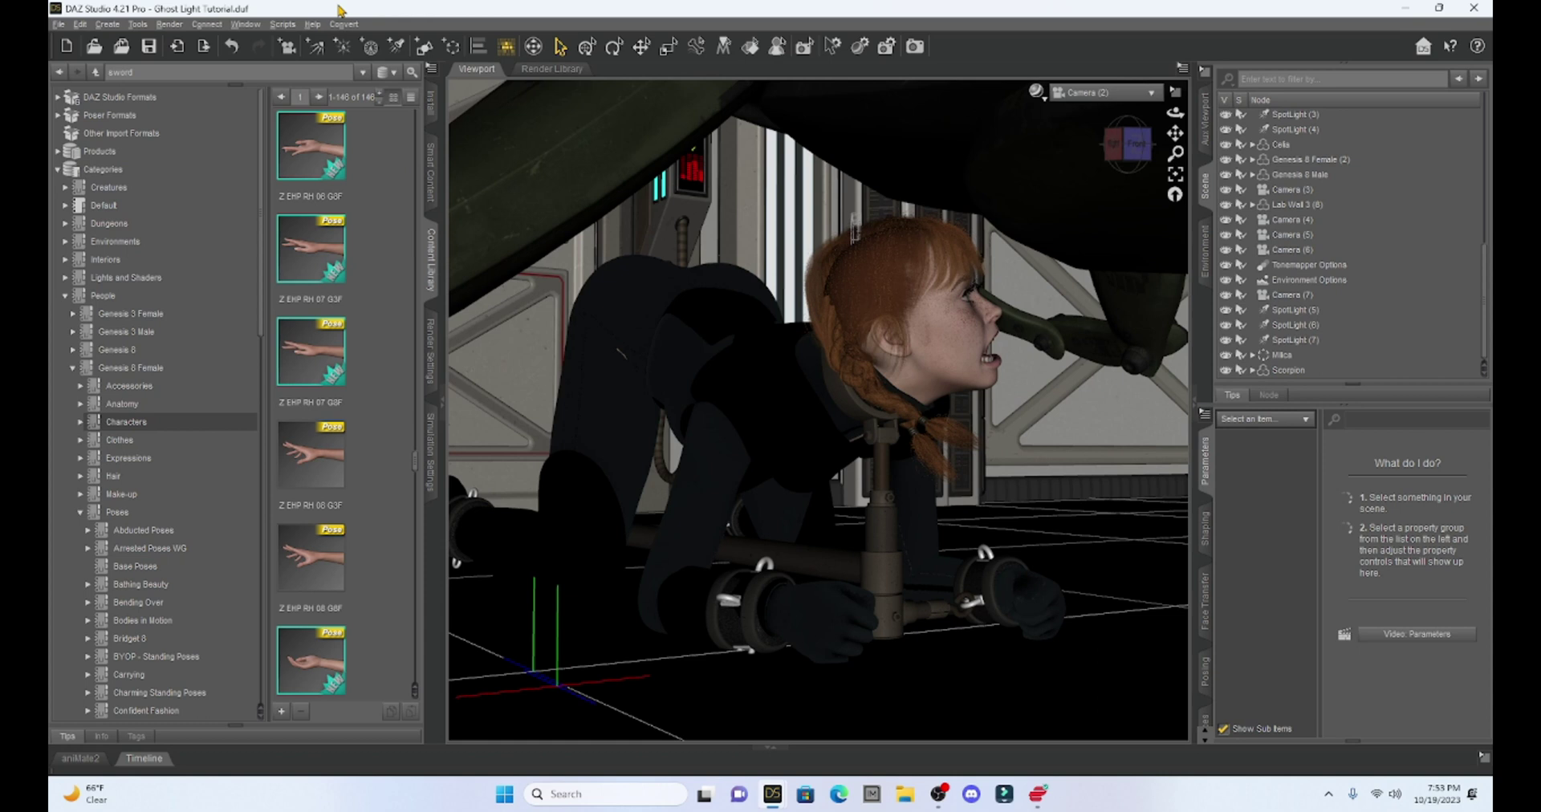
Create a sphere primitive at the world center with a Z Positive primary axis
left_click(424, 48)
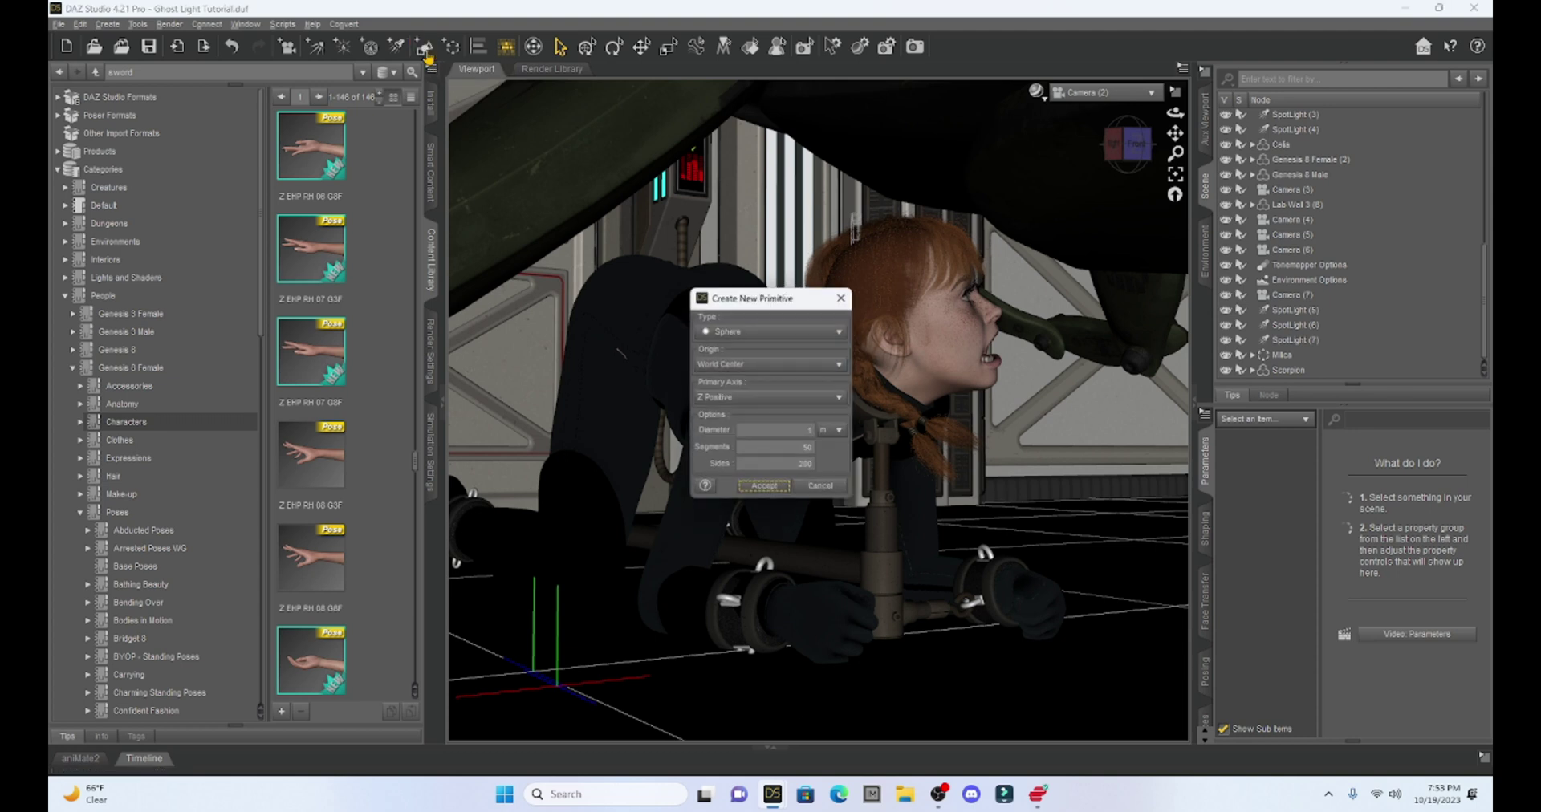
left_click(782, 335)
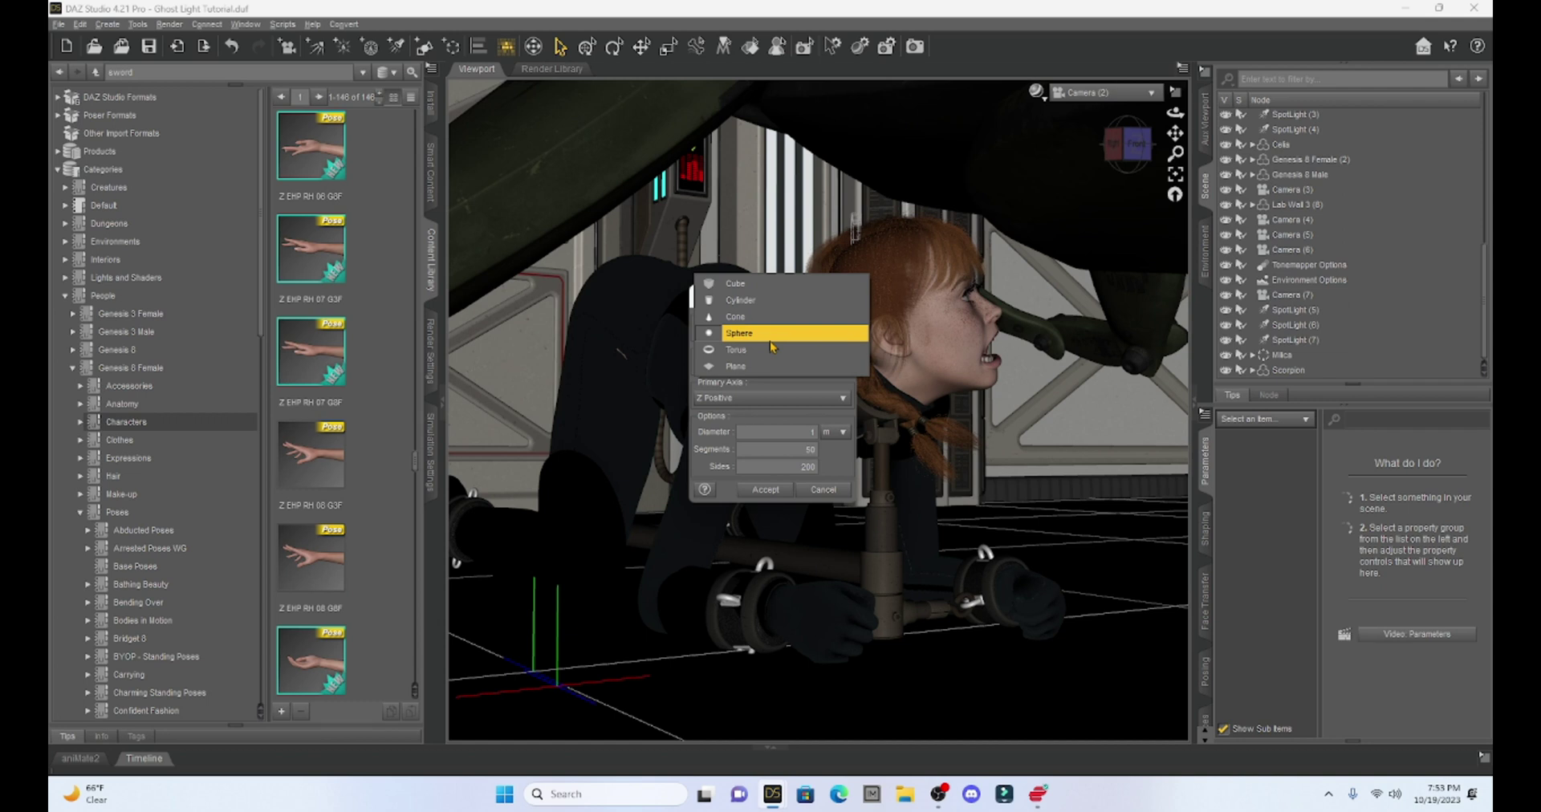
left_click(770, 334)
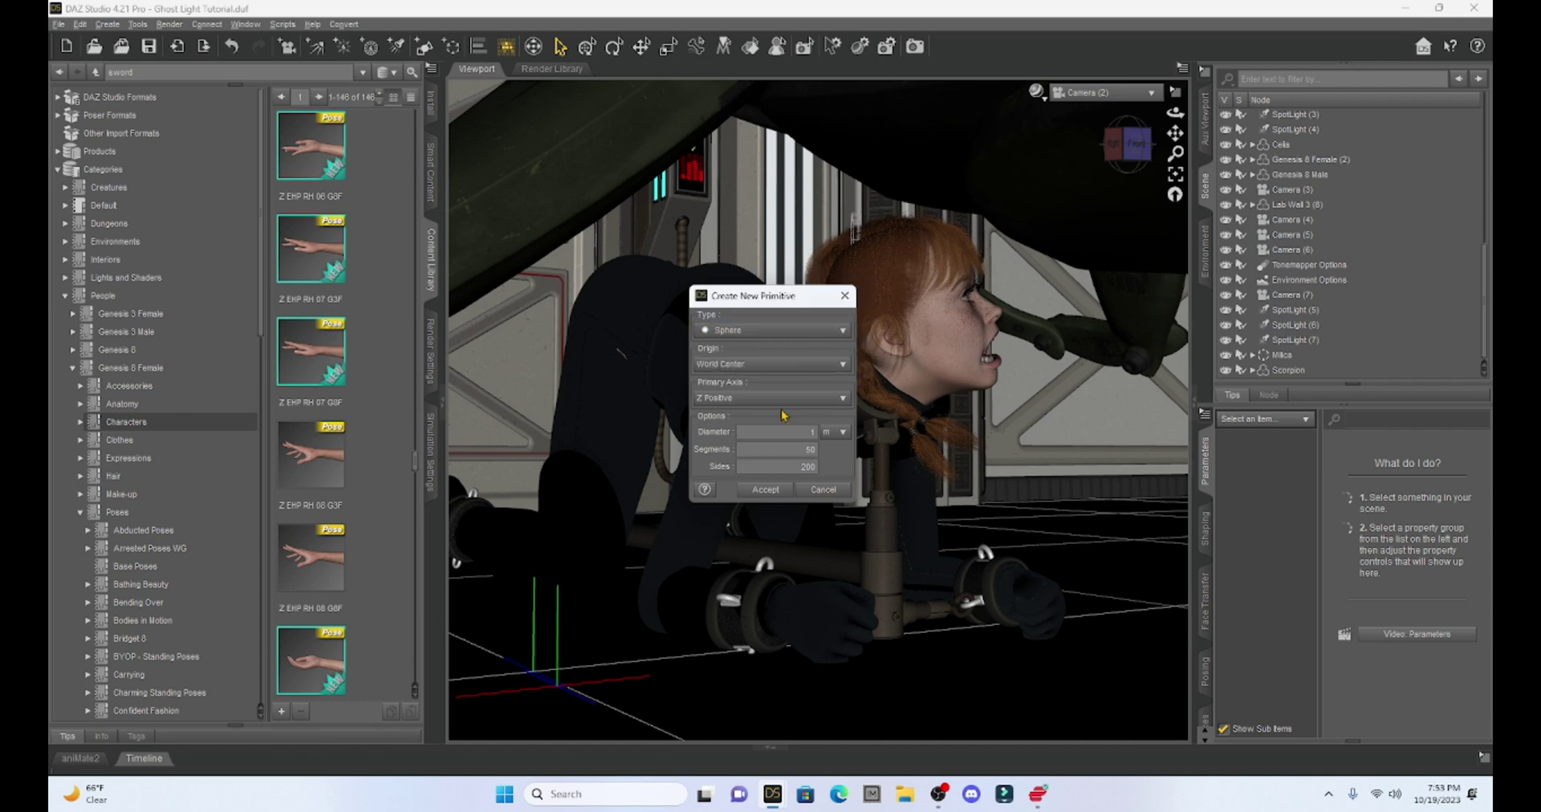
left_click(767, 491)
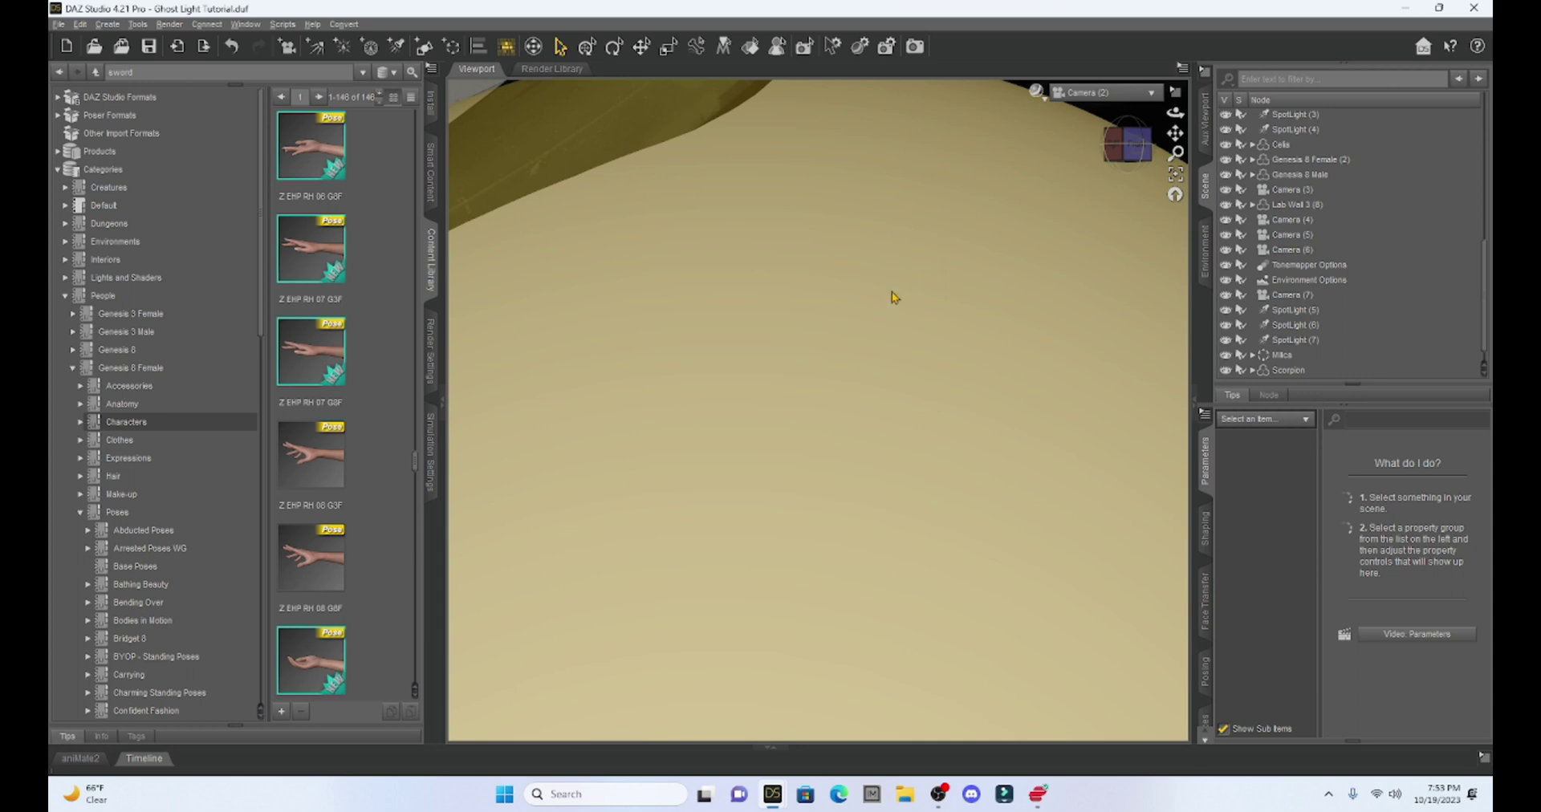
Scale the sphere to about 17.3% and move it in front of the red-haired woman's face, about X 42.6, Y 26, Z 40
left_click_drag(1443, 630, 1395, 630)
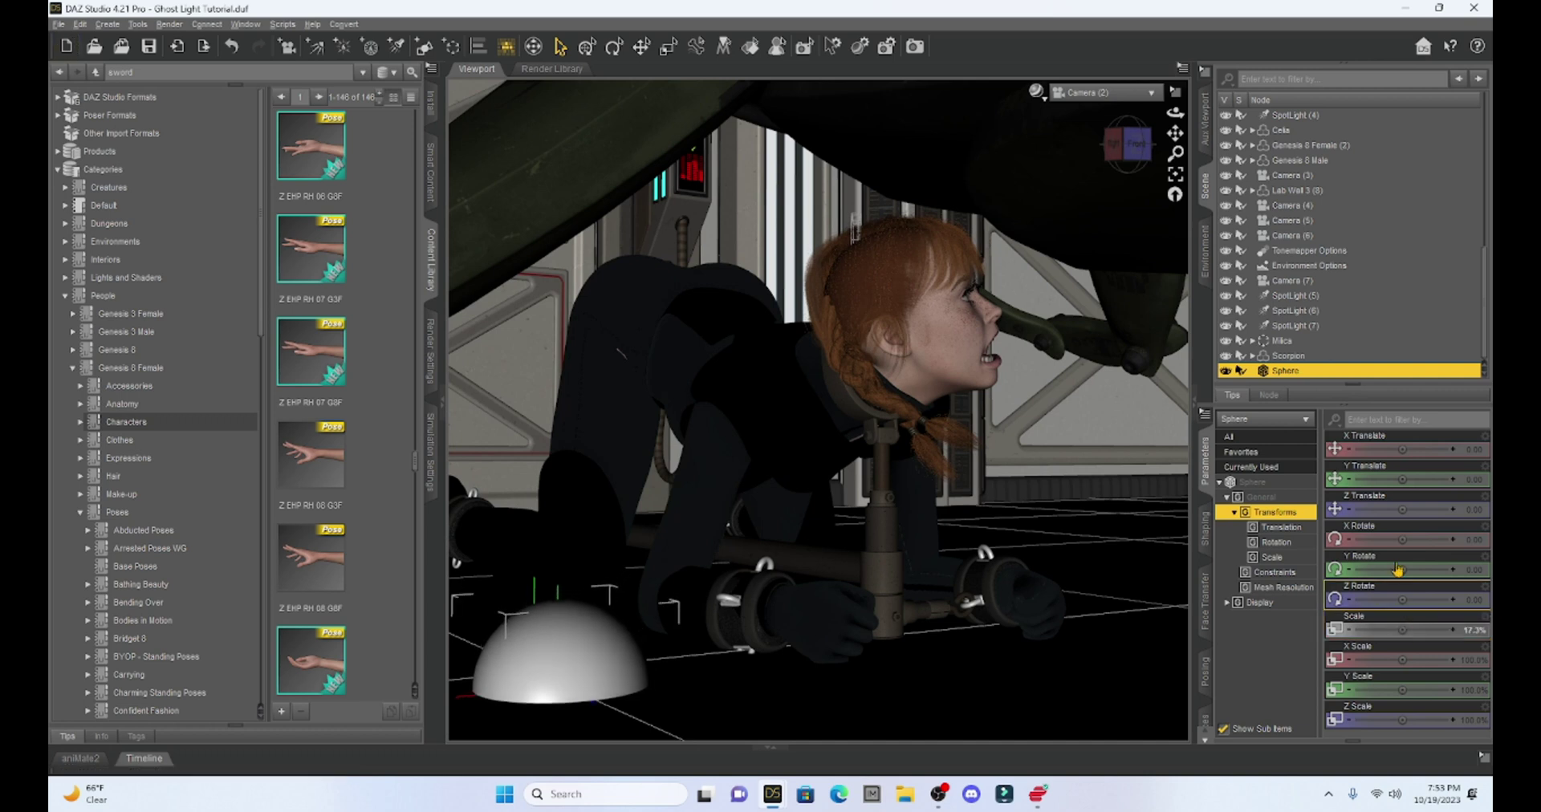
left_click_drag(1403, 510, 1419, 509)
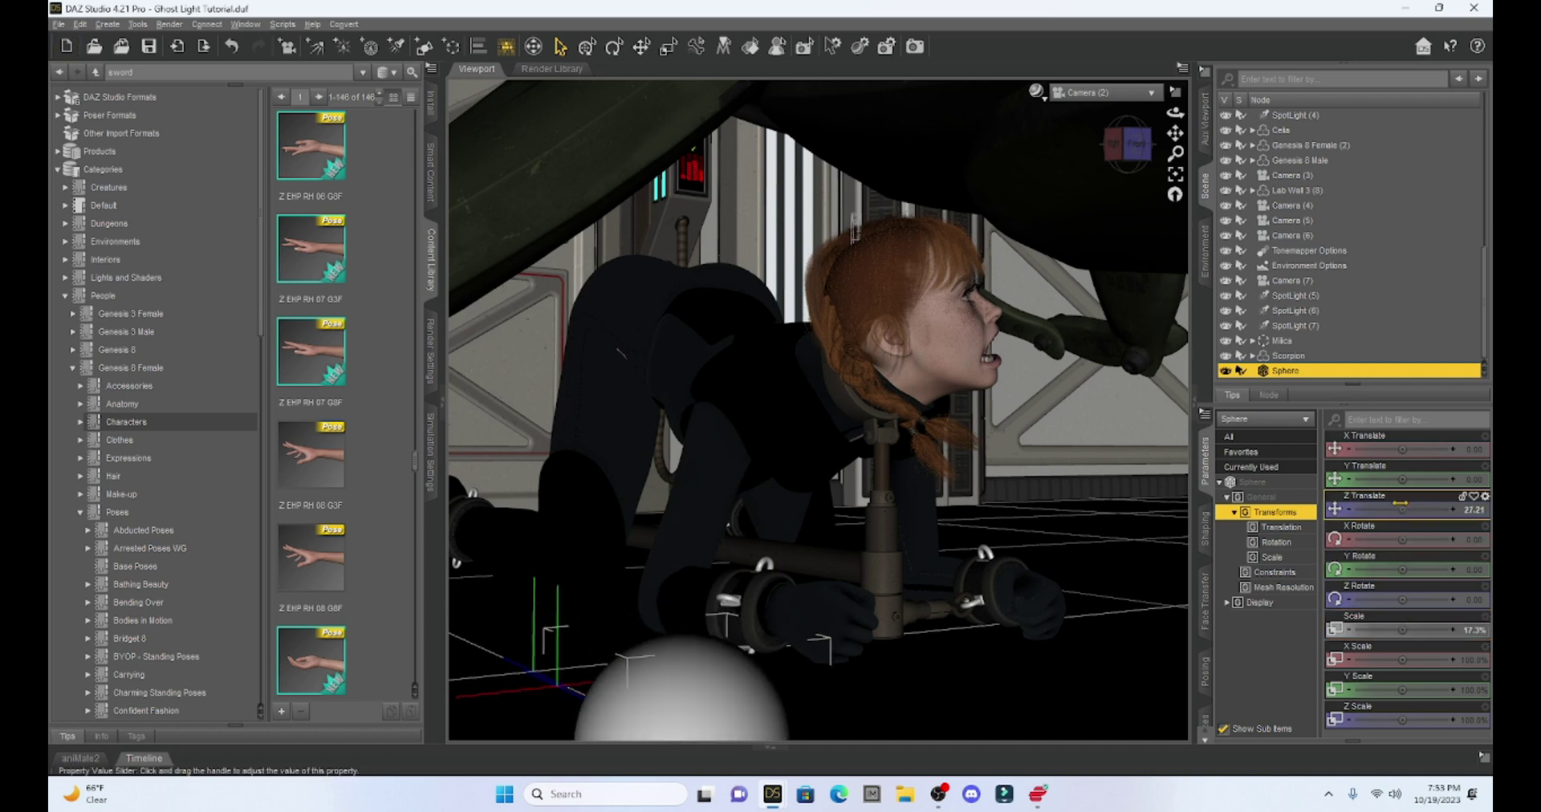
left_click_drag(1402, 450, 1415, 508)
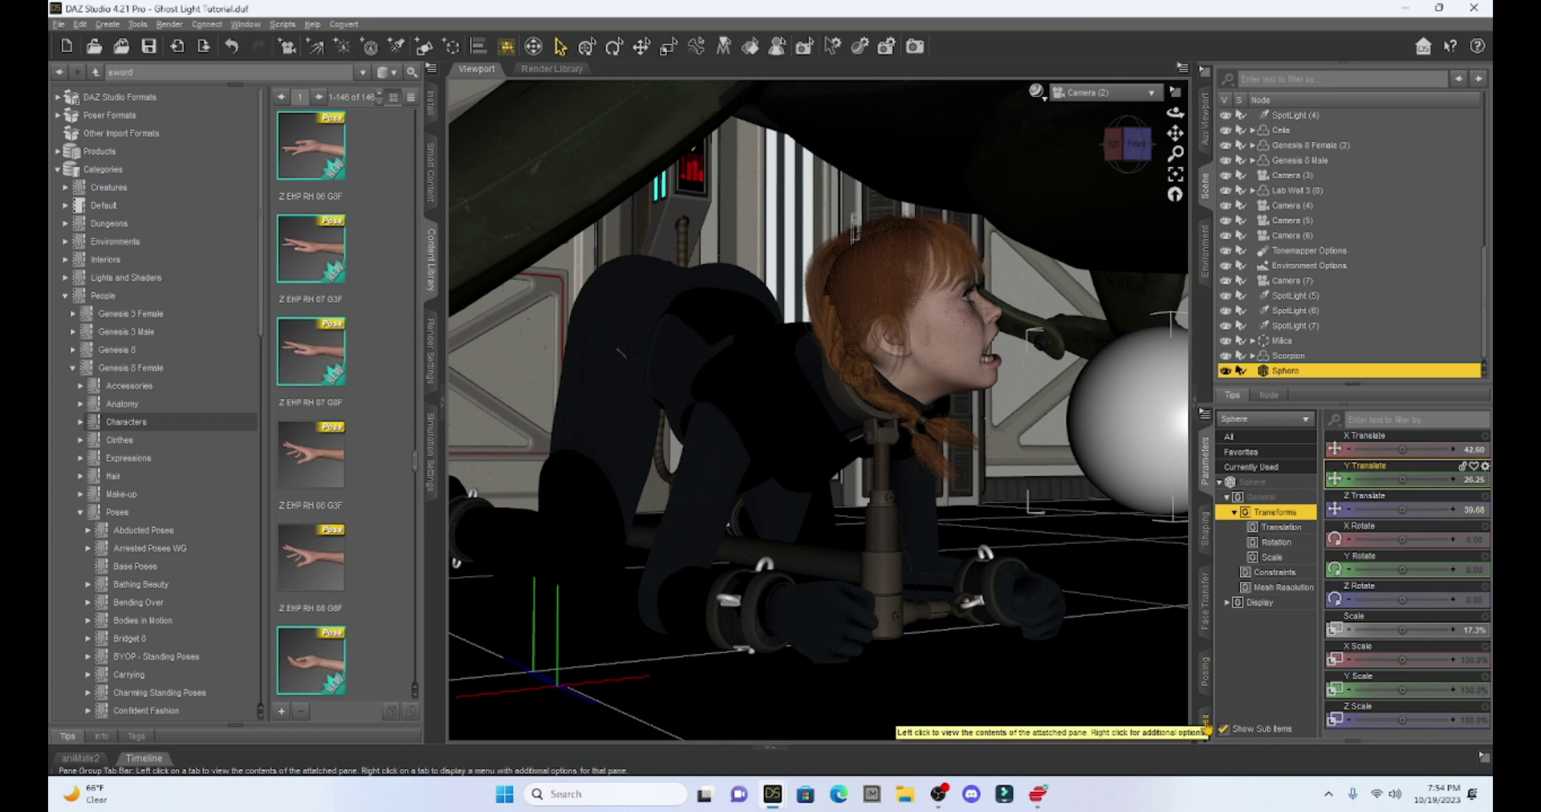
Bring up the sphere's surface properties and select its surface for editing
left_click(1204, 614)
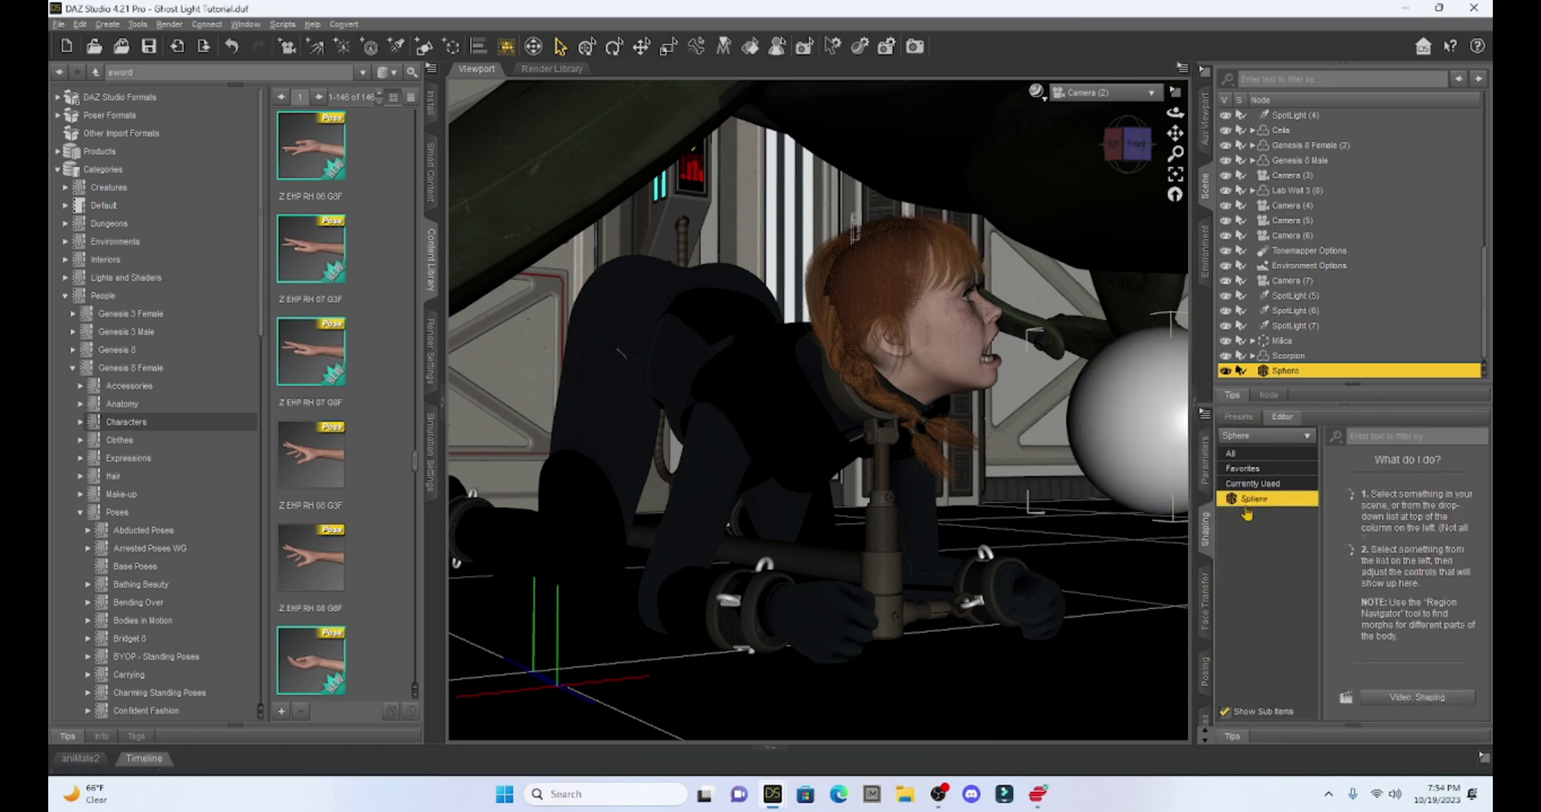
left_click(1206, 720)
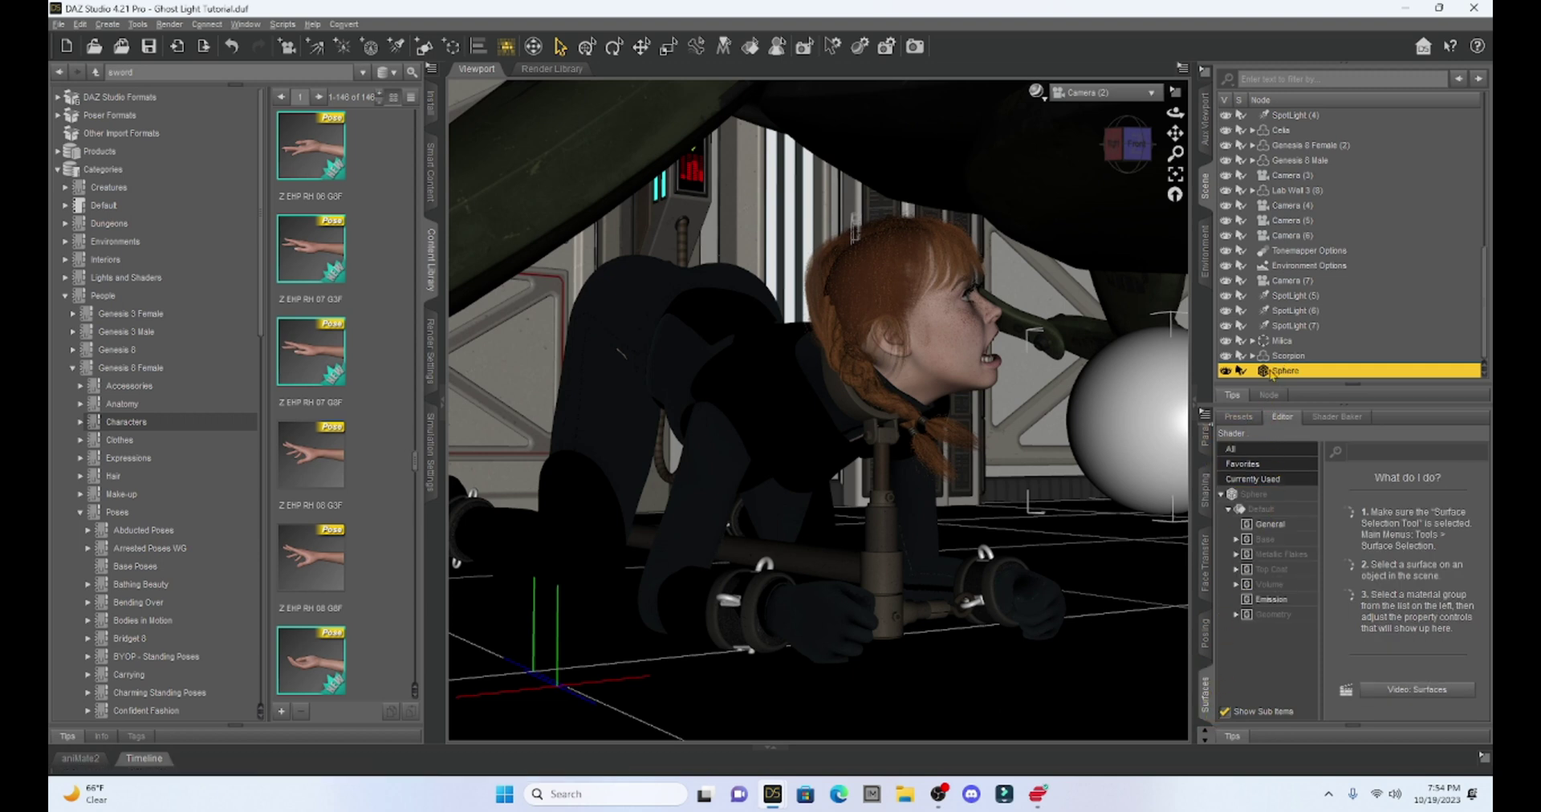
left_click(1255, 495)
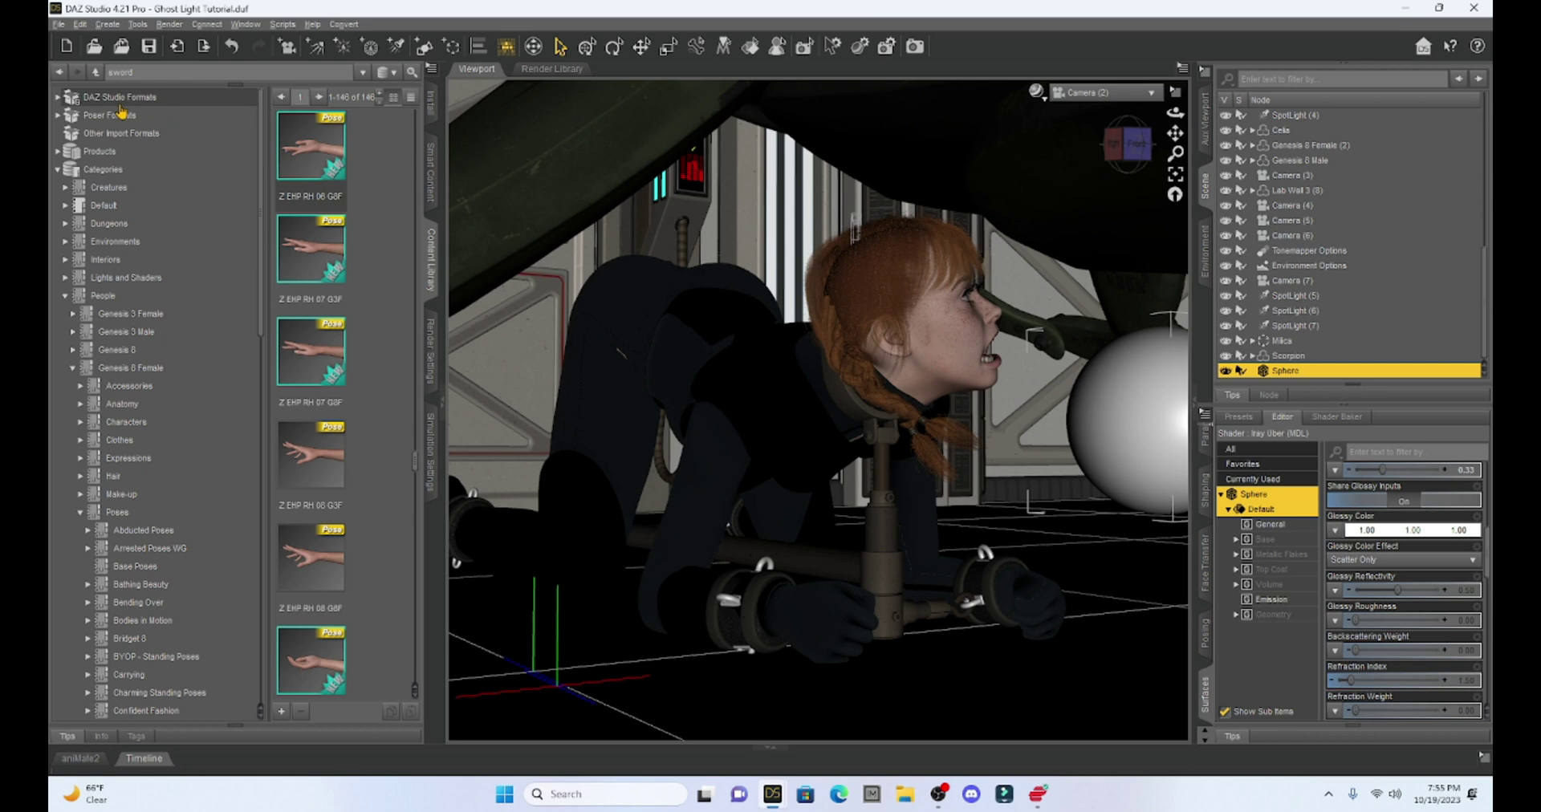
Open the DAZ Uber folder of Iray shader presets in My DAZ 3D Library
left_click(57, 98)
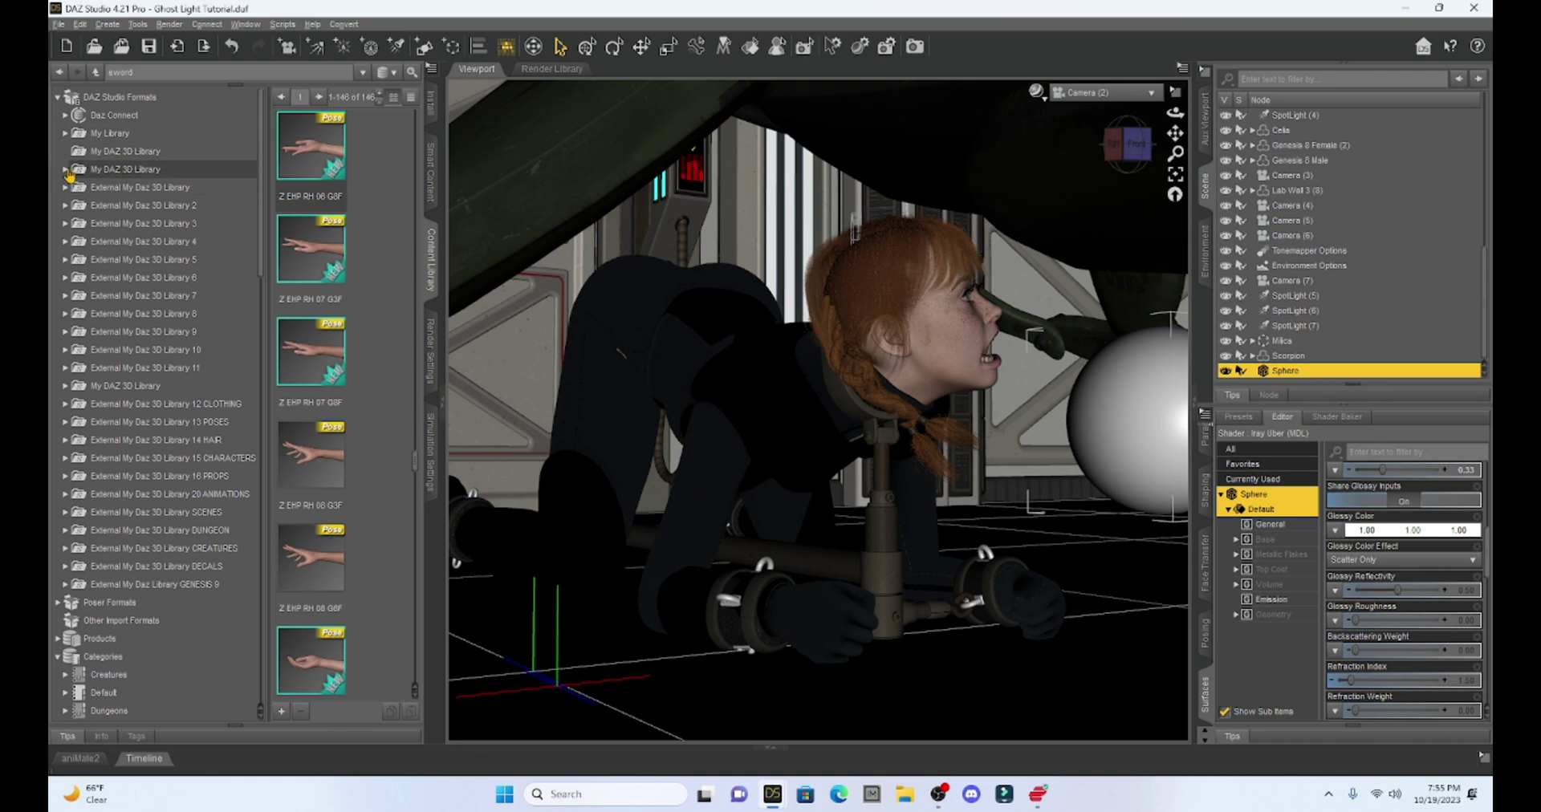
left_click(65, 170)
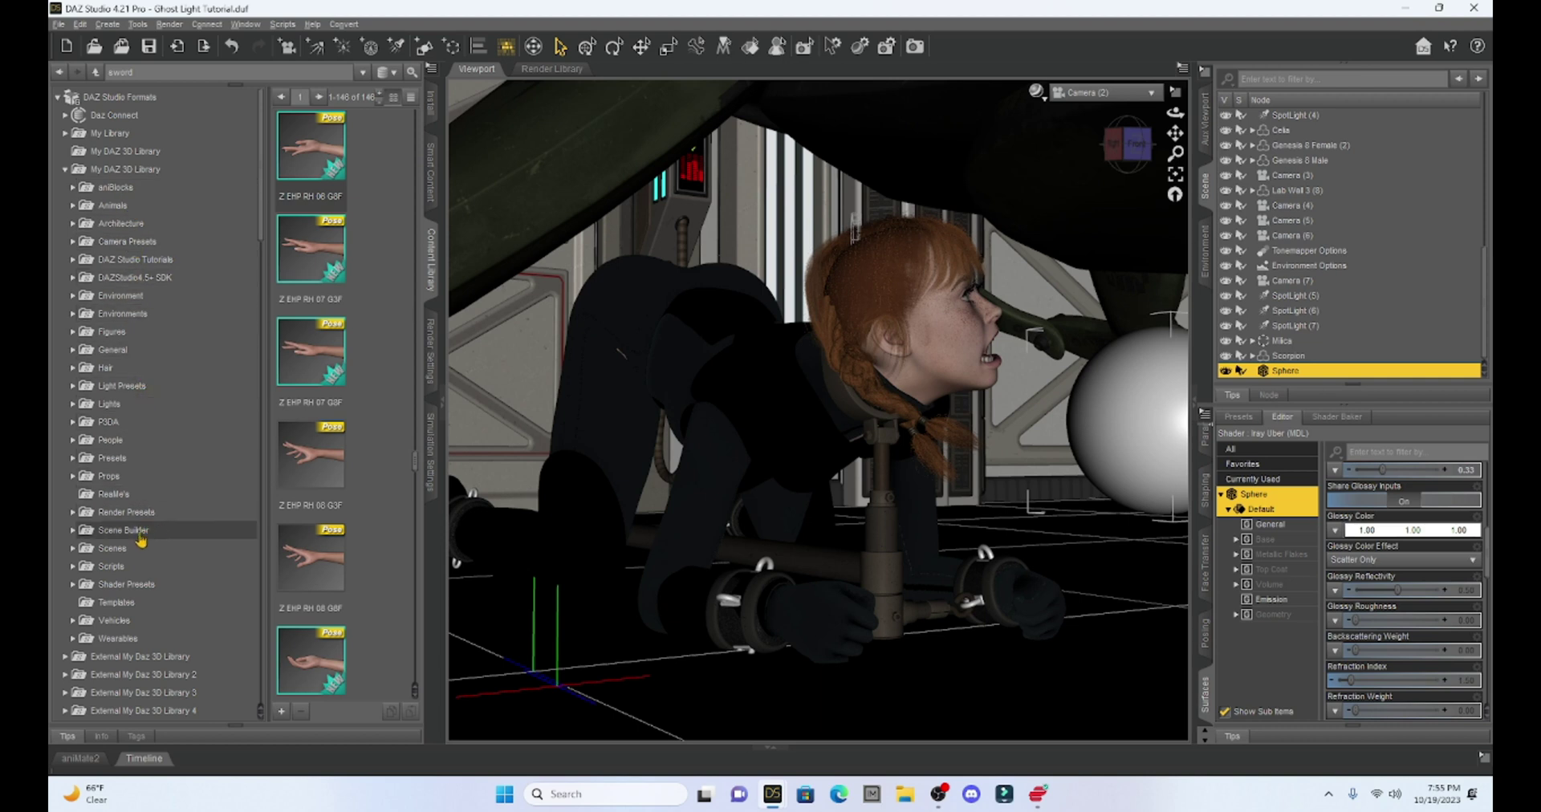
left_click(72, 585)
scroll(93, 529, "down", 3)
scroll(96, 506, "down", 3)
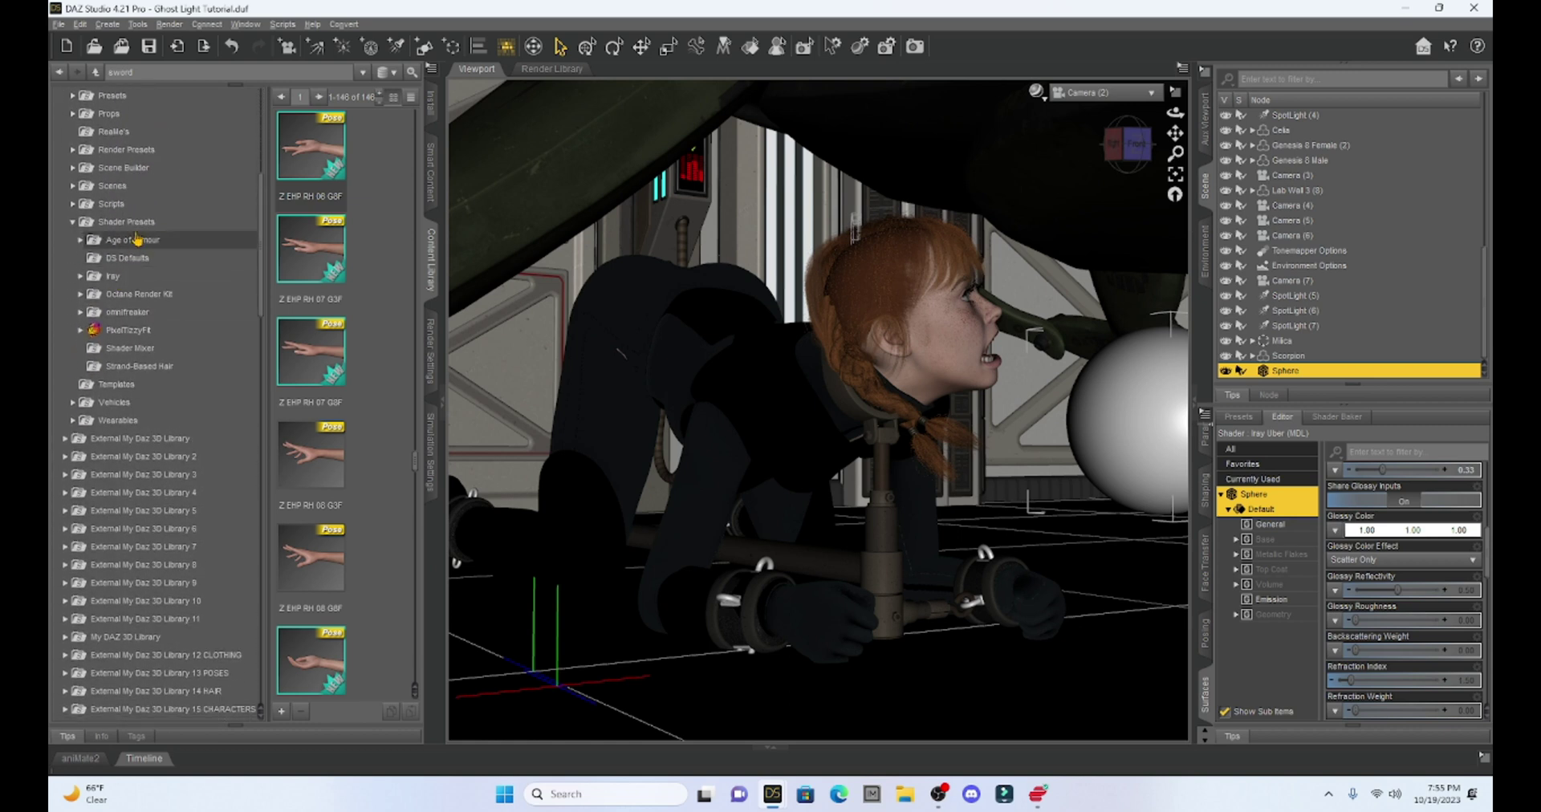
left_click(80, 275)
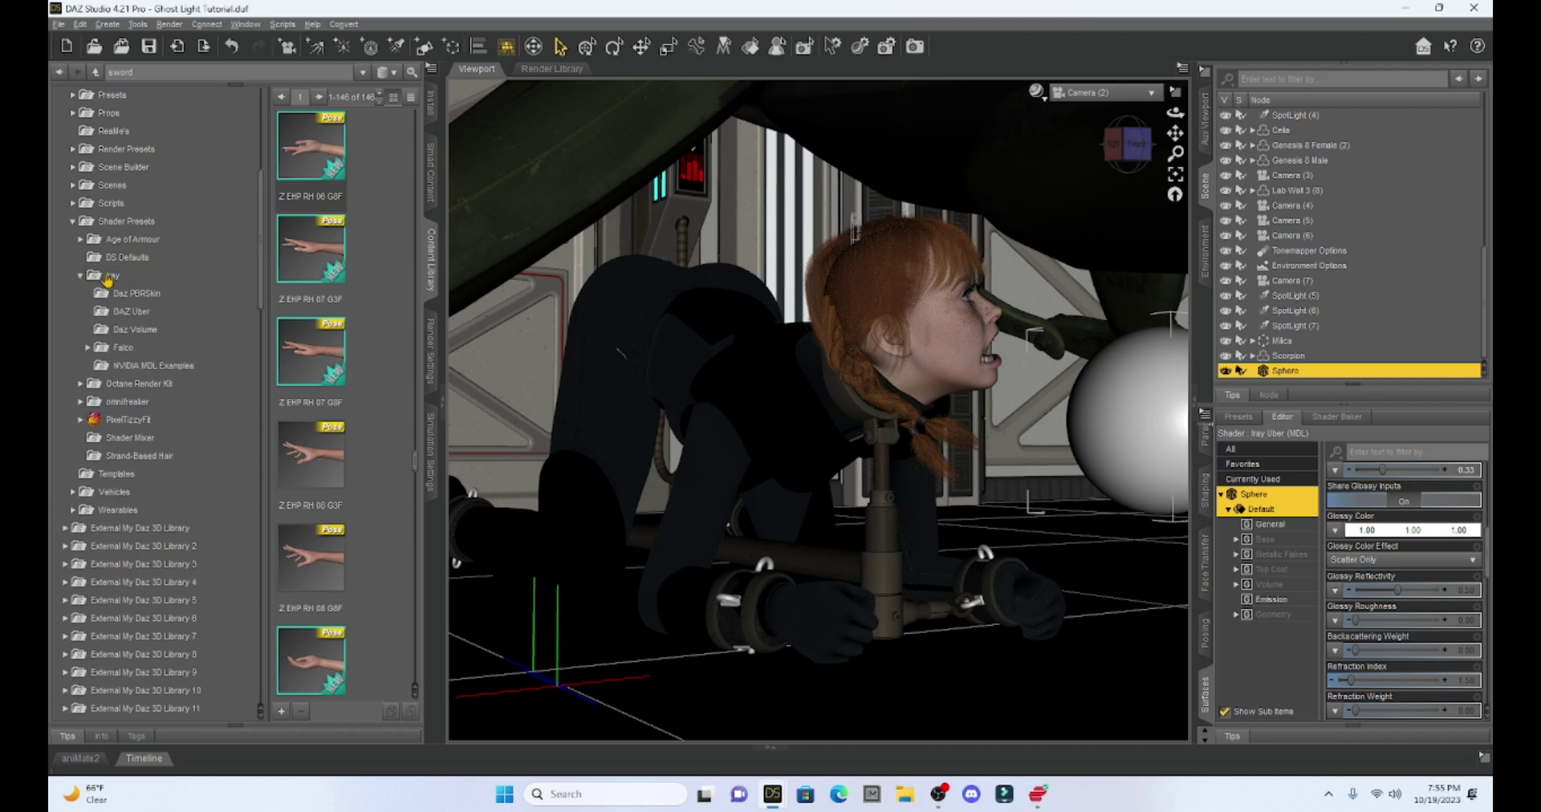
left_click(141, 316)
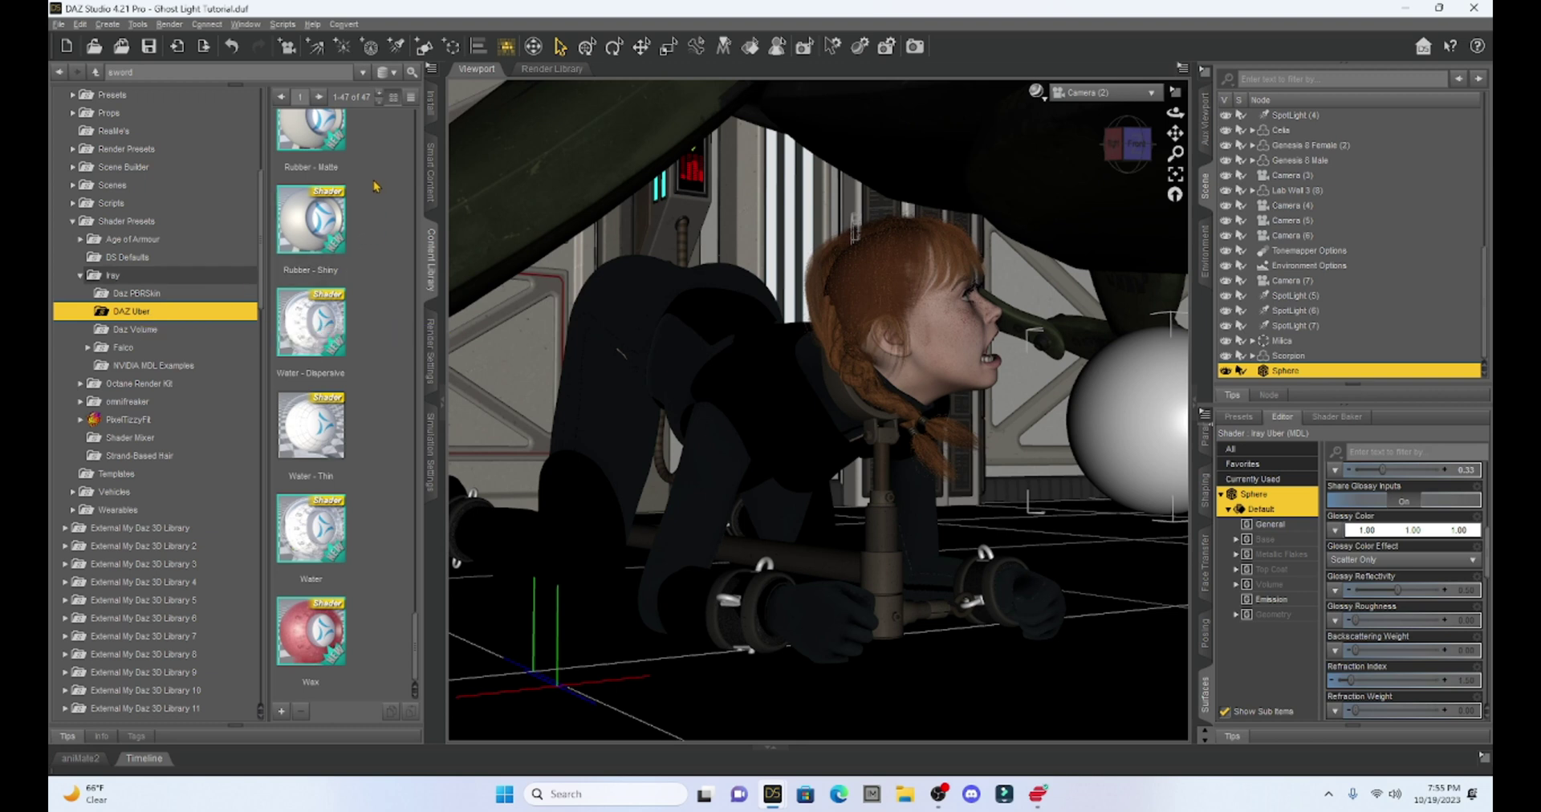
Apply the Emissive shader preset to the sphere
scroll(373, 191, "up", 10)
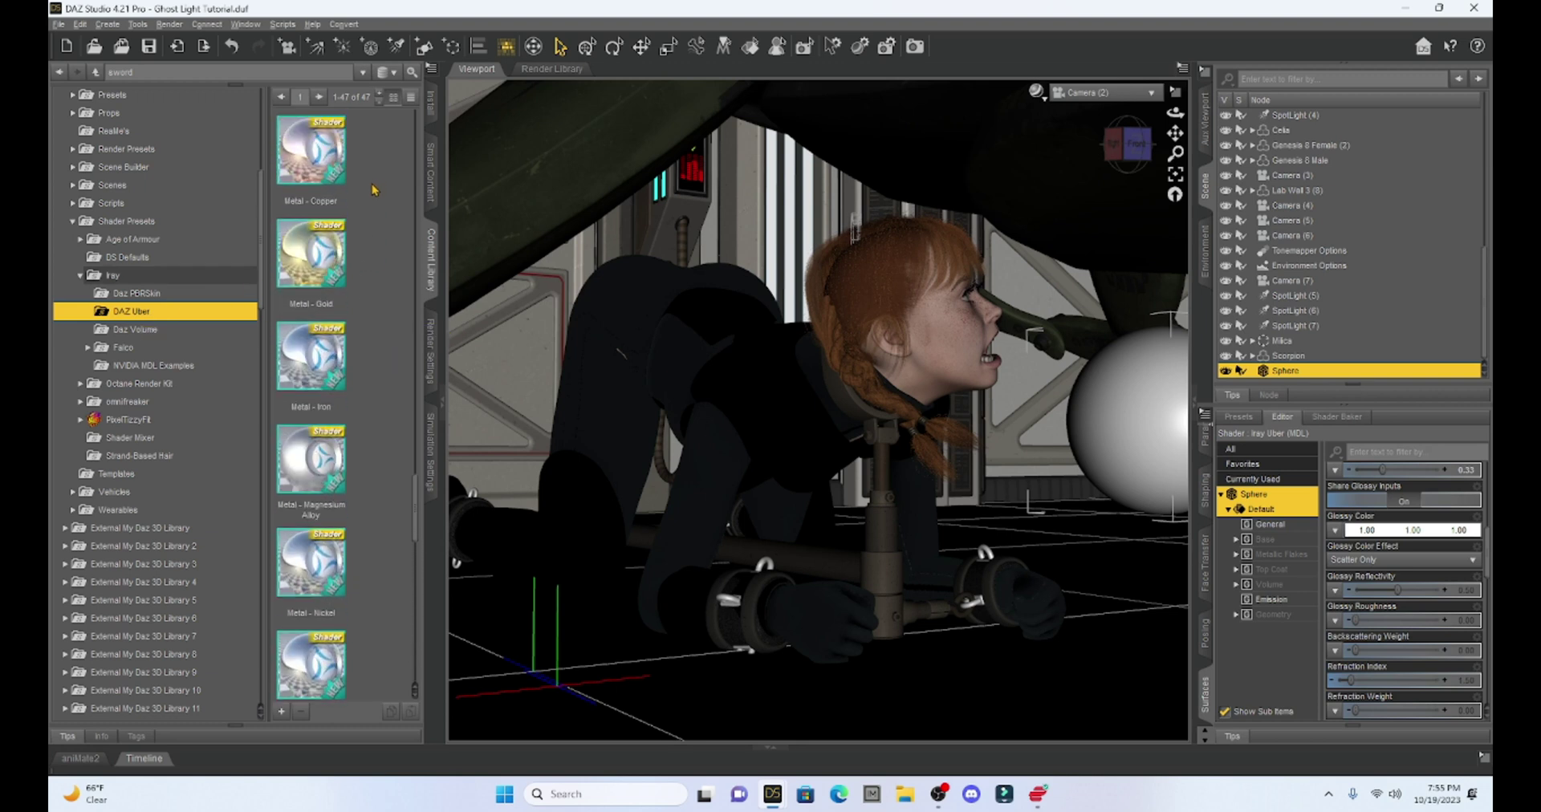
scroll(373, 191, "up", 10)
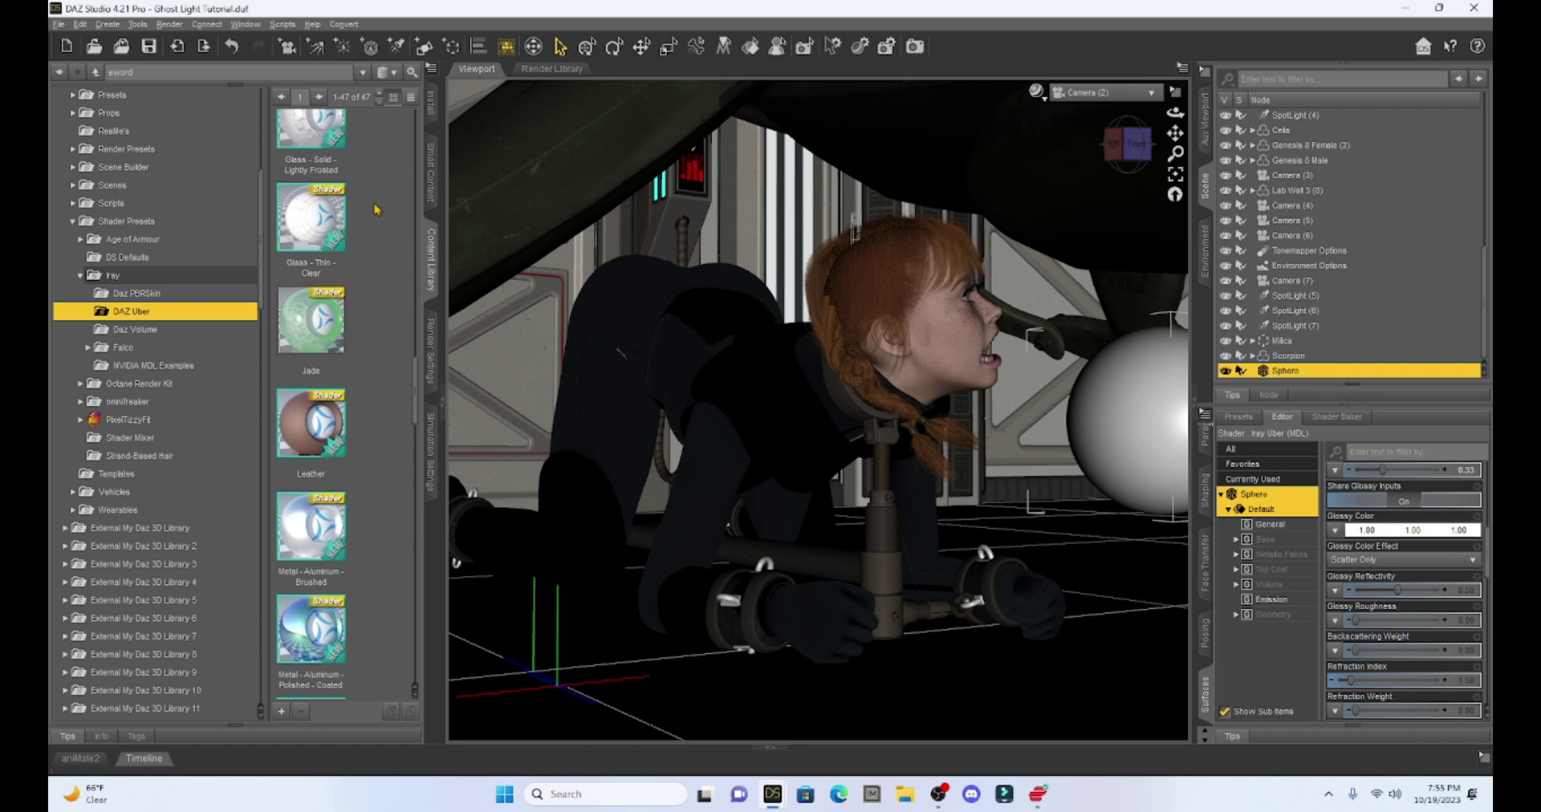
scroll(375, 209, "up", 10)
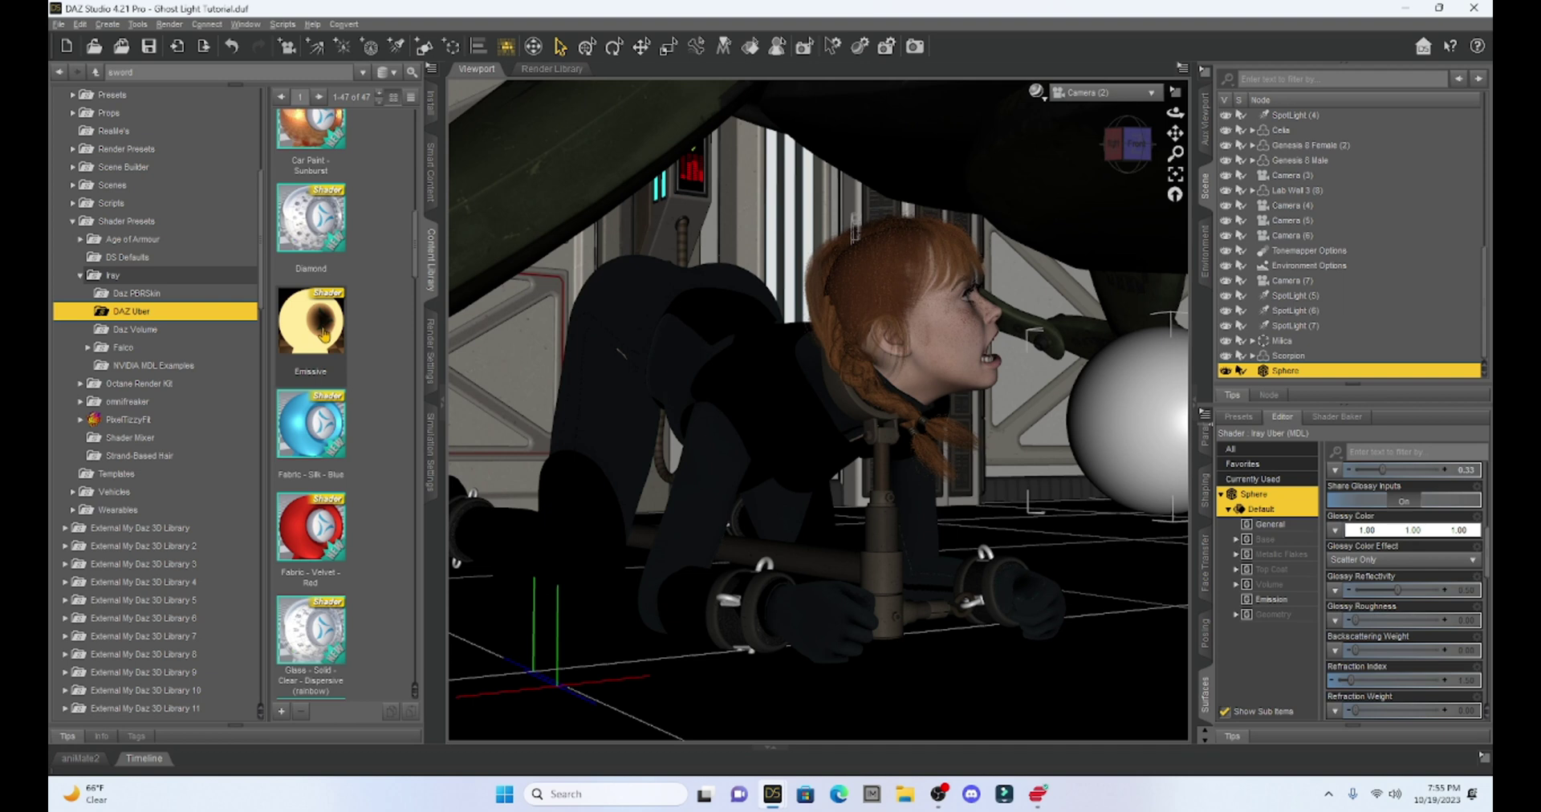
mouse_move(324, 334)
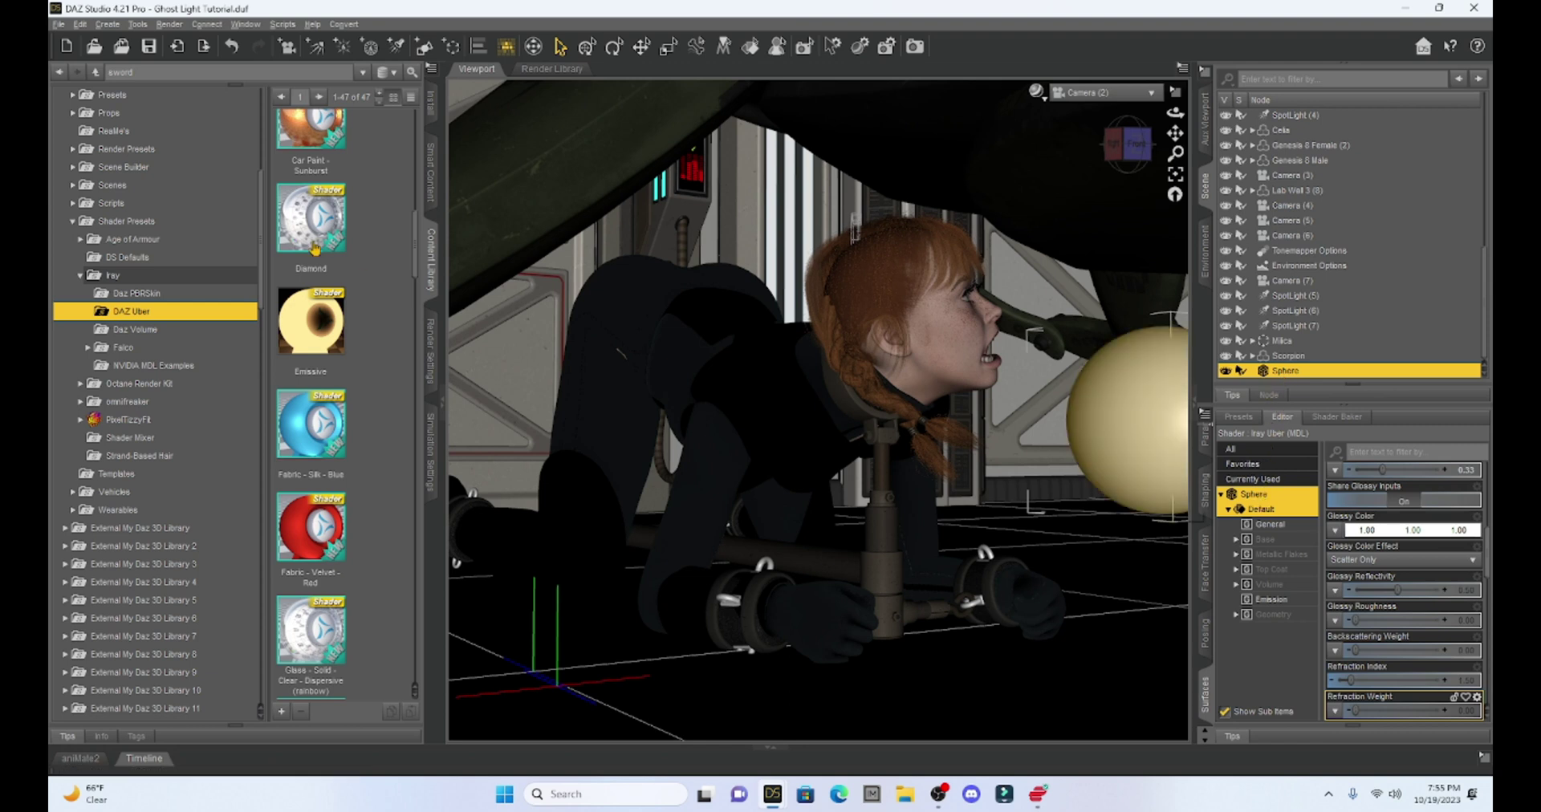
double_click(302, 344)
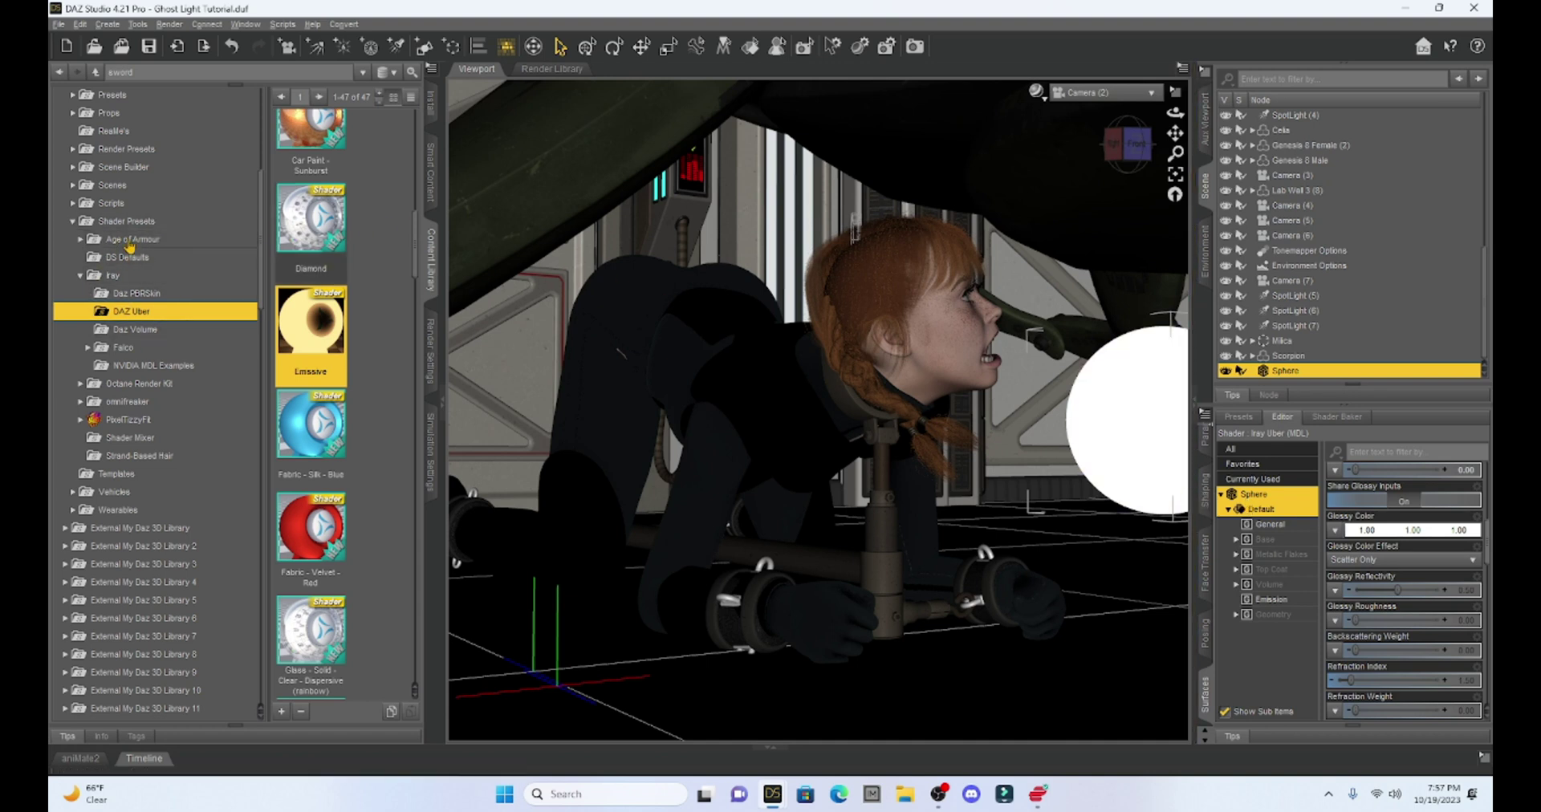
Run the Create Advanced Iray Node Properties utility script on the sphere and turn on Enable Iray Matte in its display settings
scroll(119, 208, "up", 7)
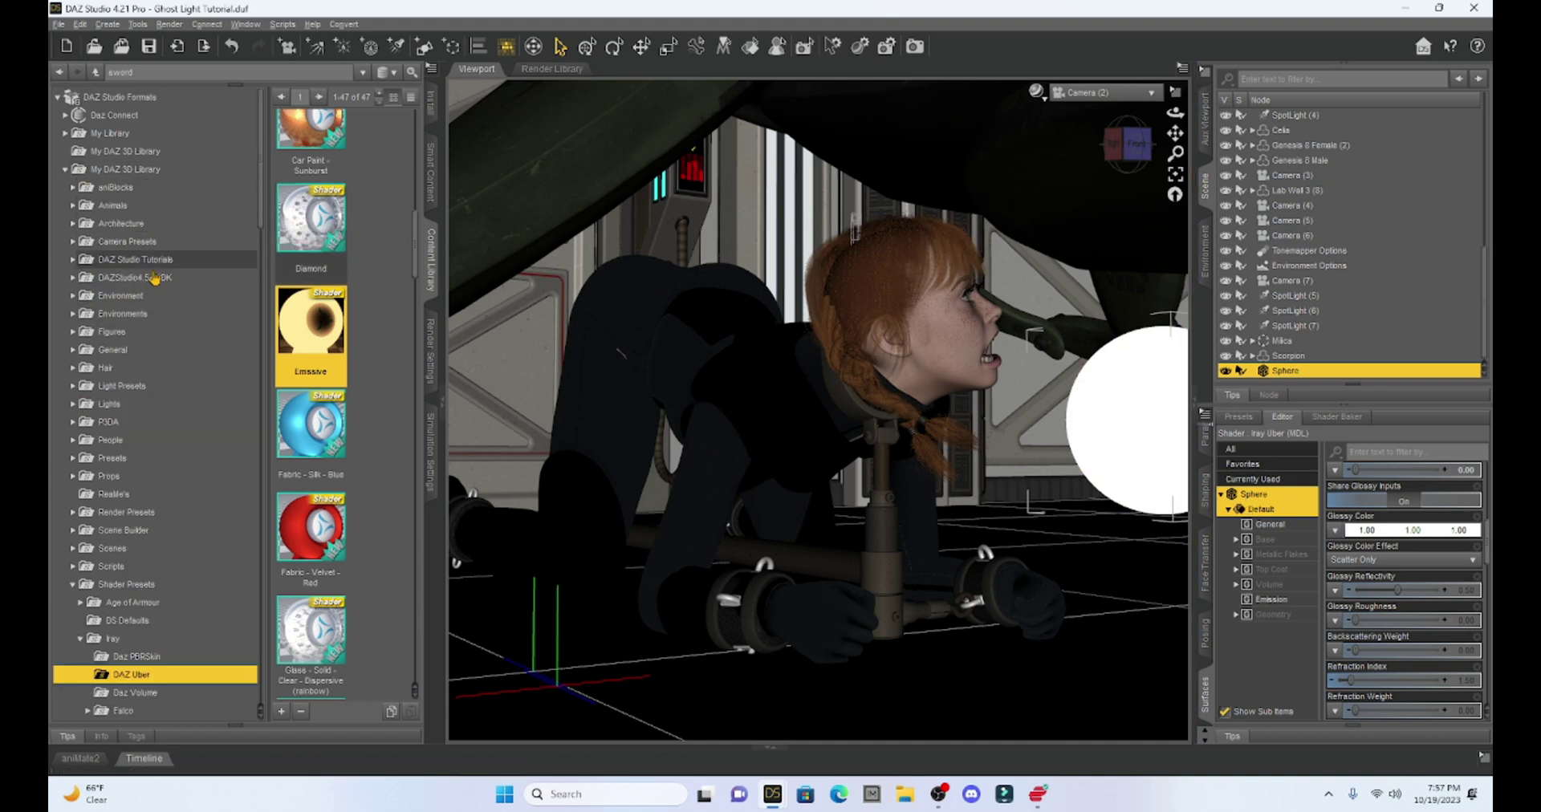
scroll(133, 518, "down", 2)
scroll(128, 510, "down", 1)
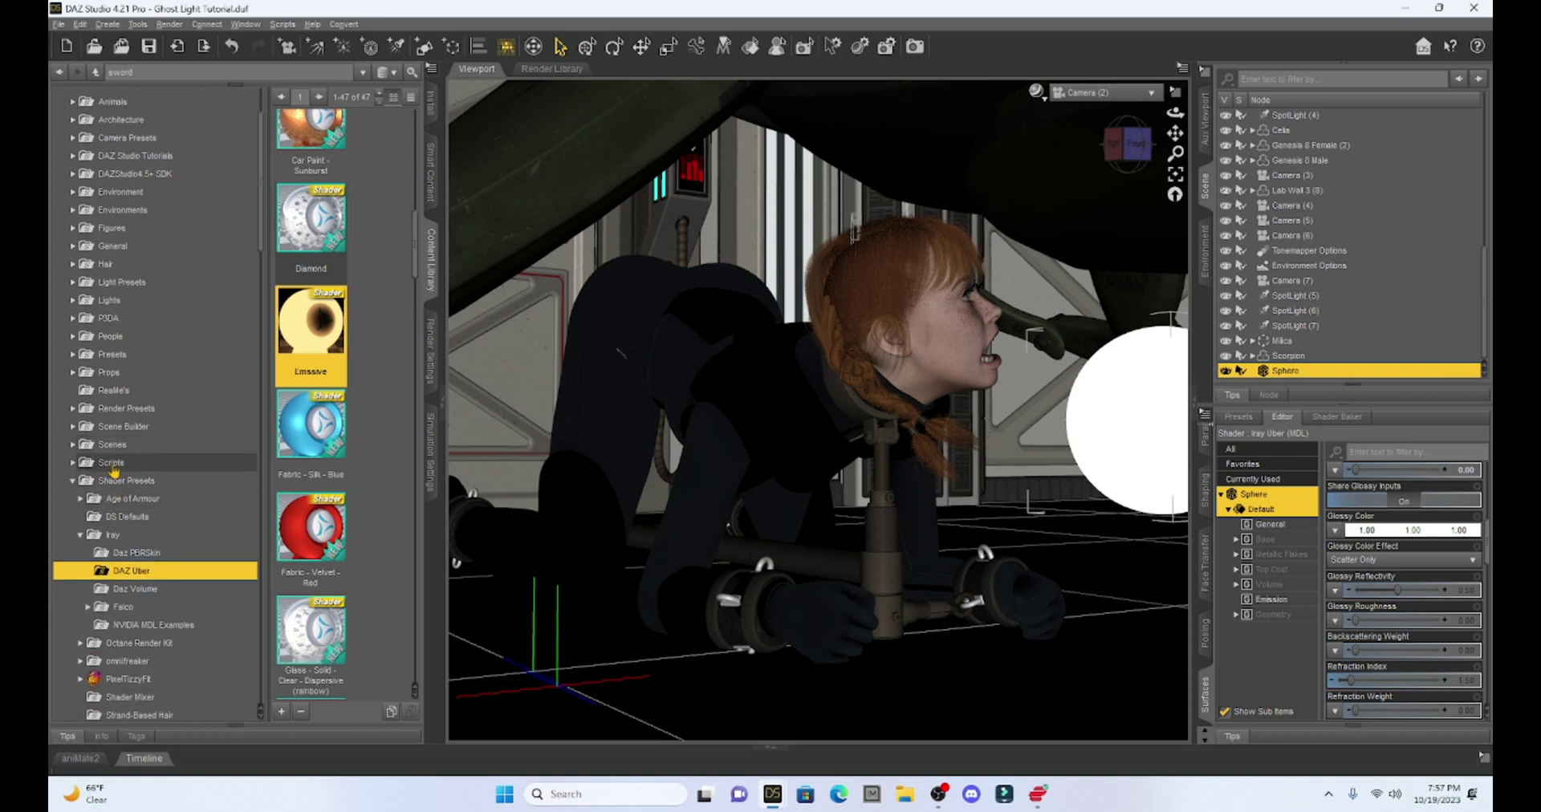
left_click(72, 463)
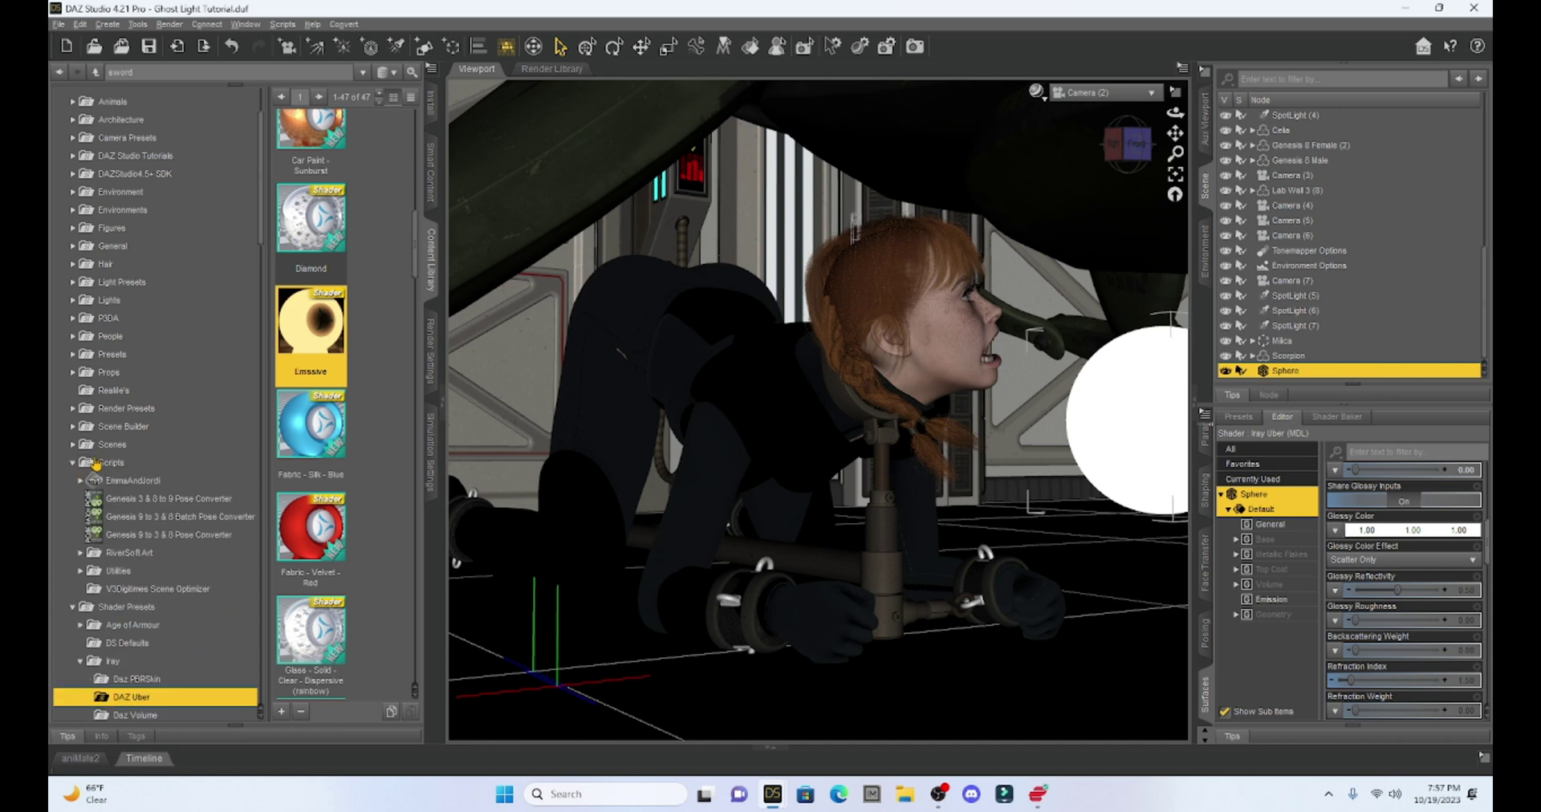
left_click(118, 571)
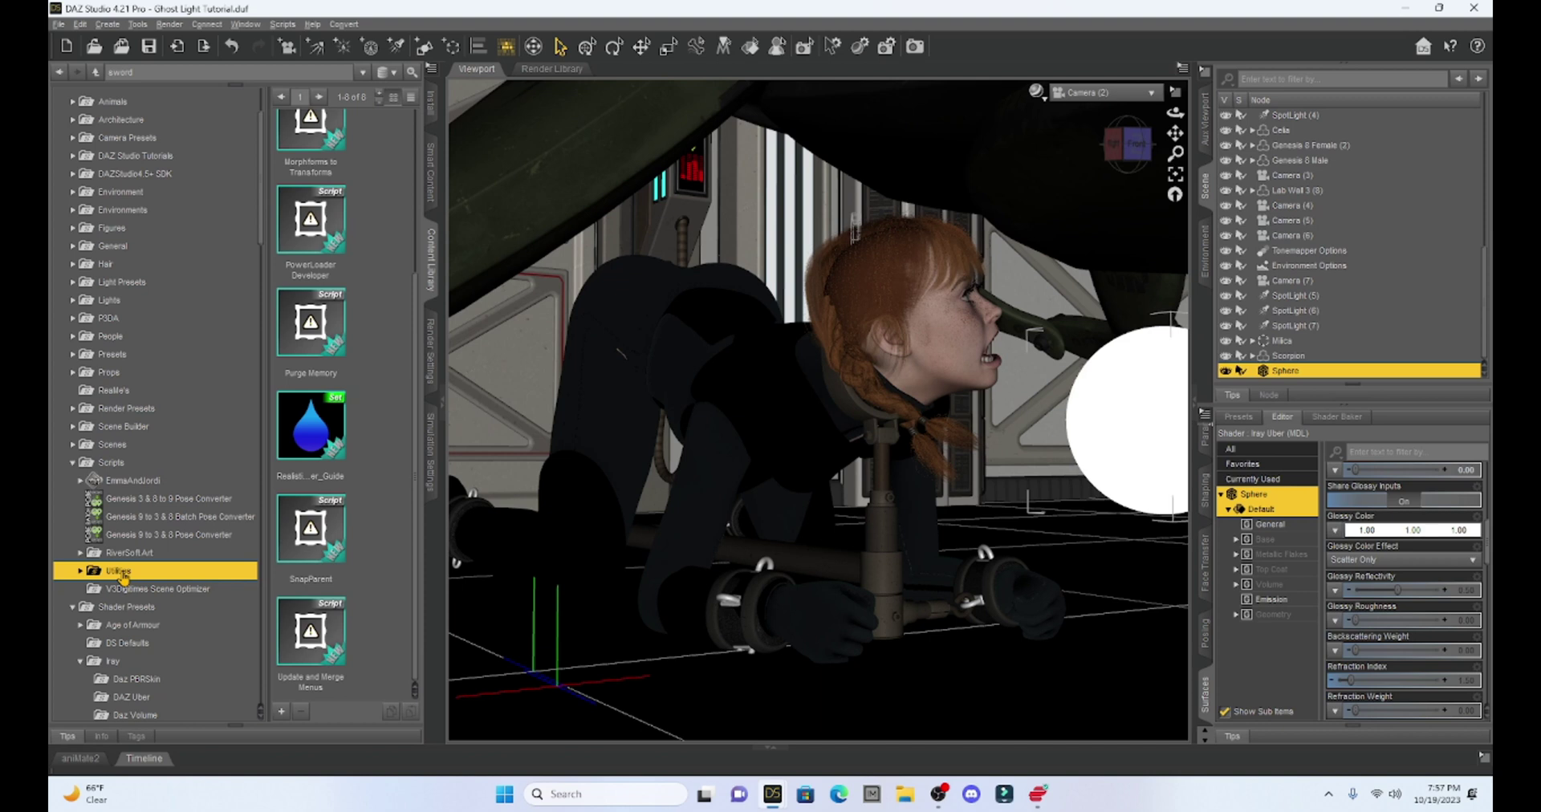
scroll(367, 284, "up", 3)
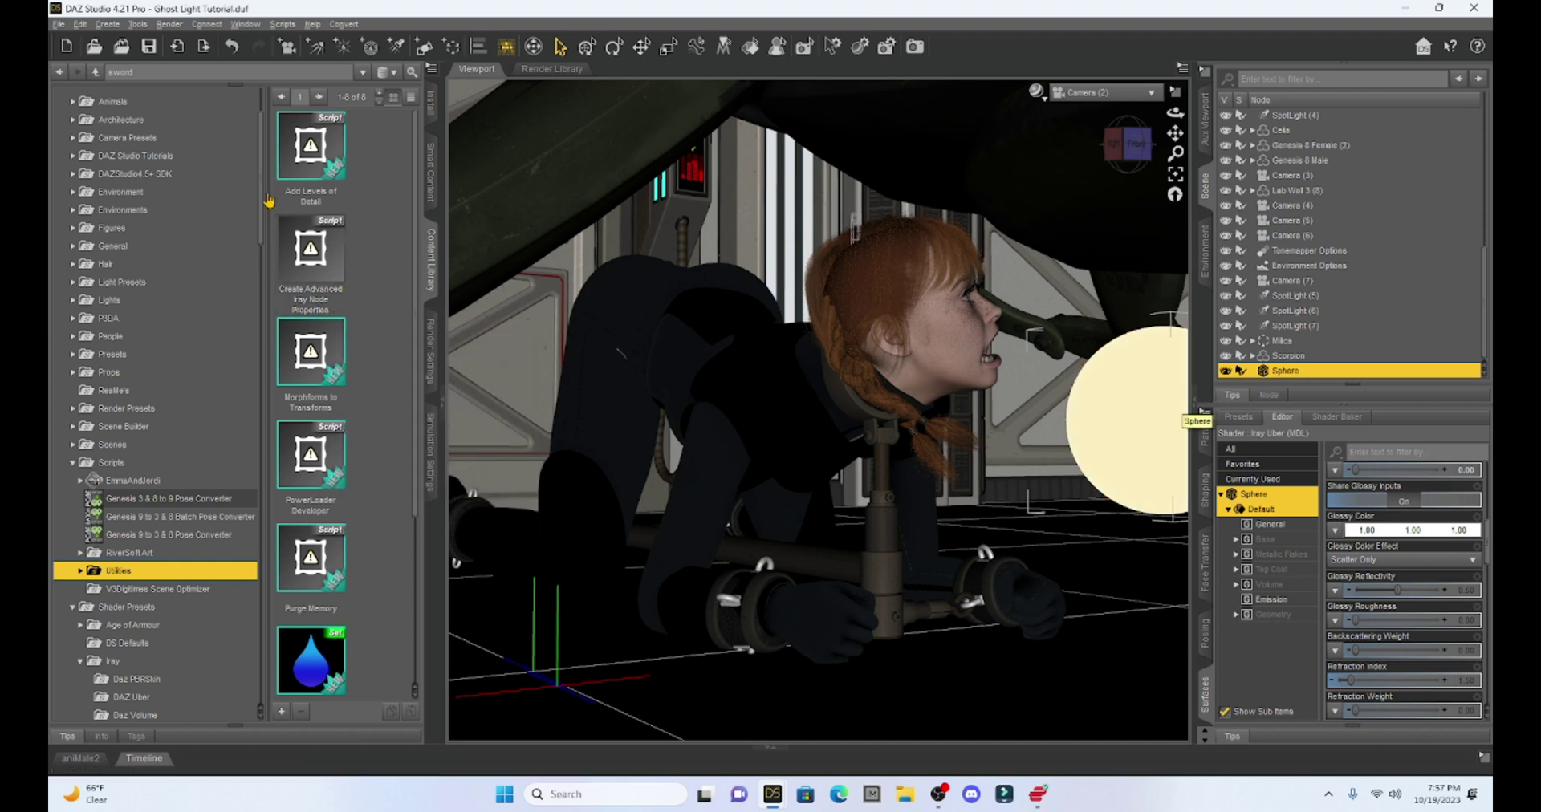
left_click(308, 241)
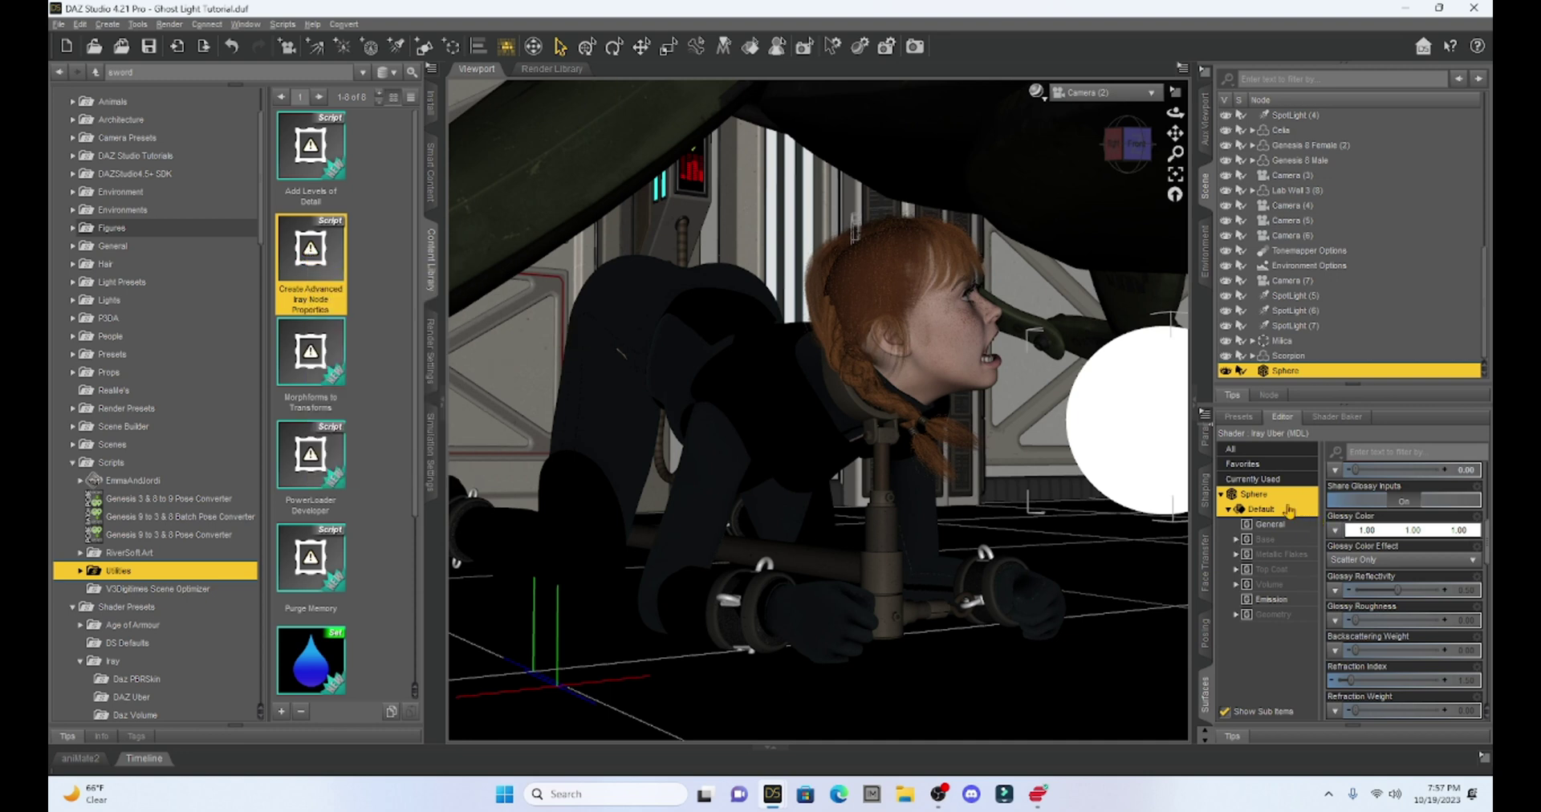
left_click(1206, 444)
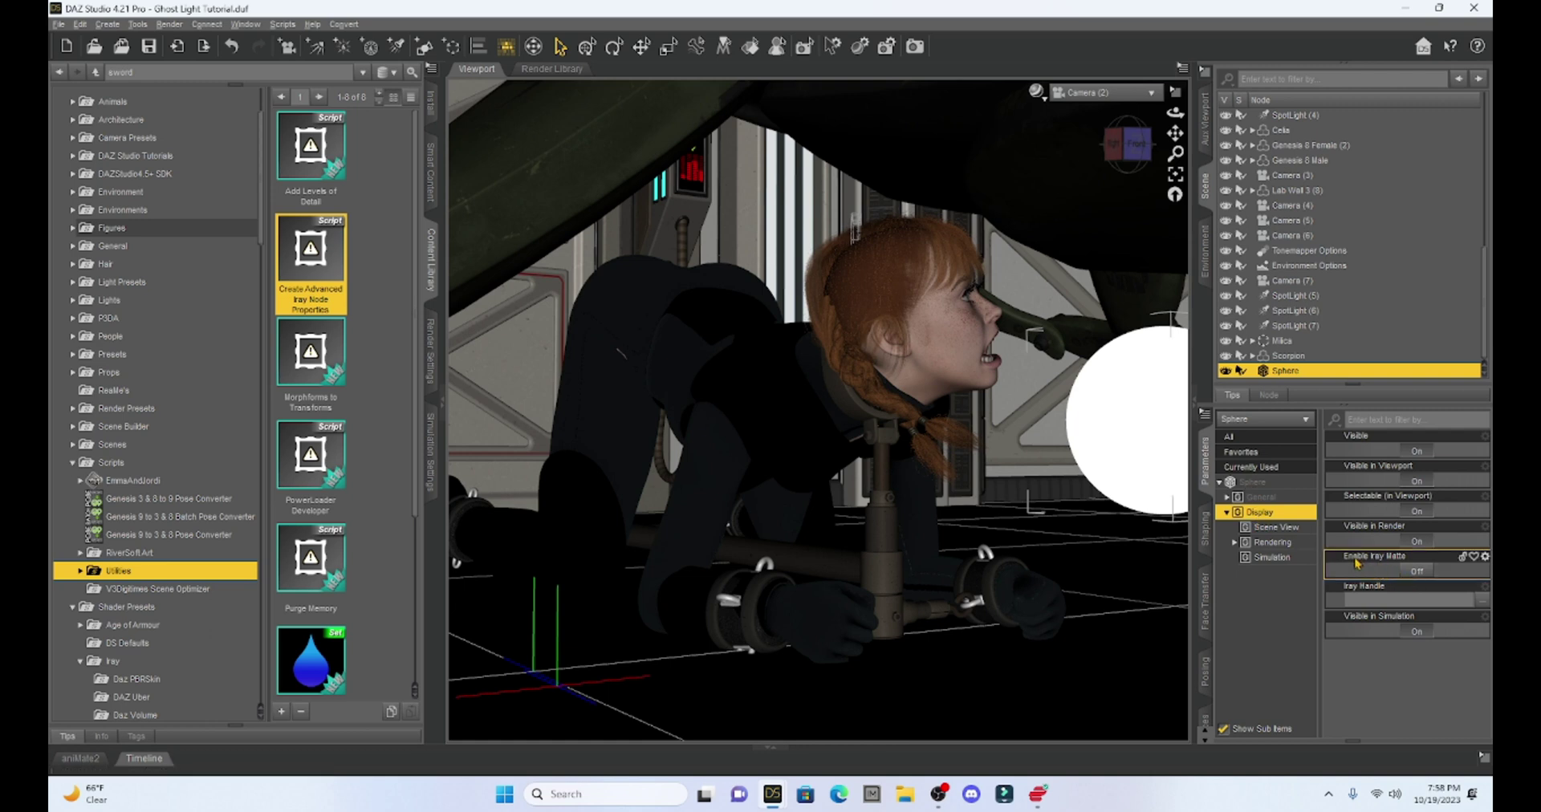
left_click(1416, 572)
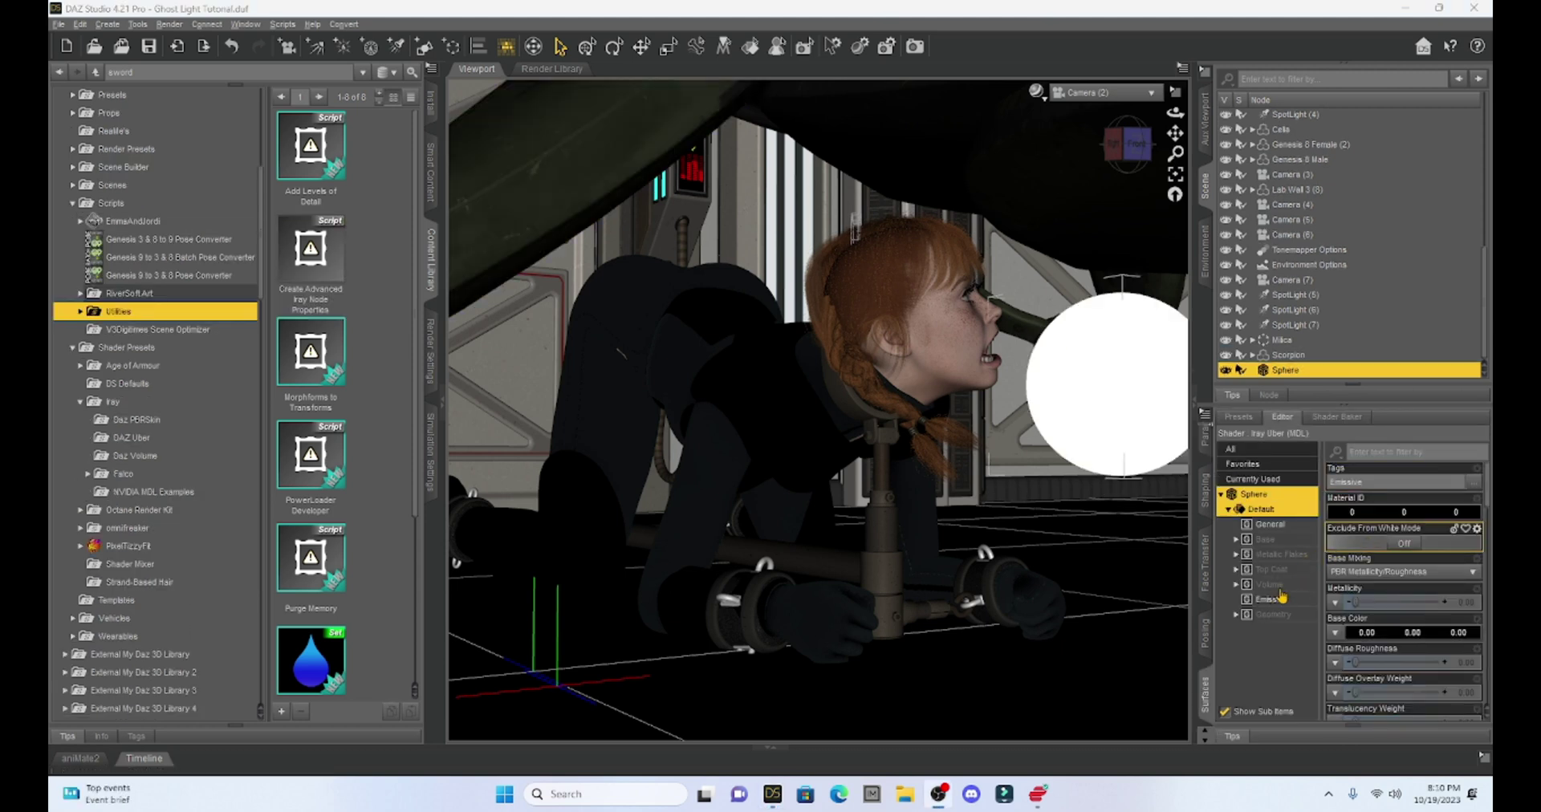
Set the luminance units of the sphere's emission to kcd/m^2
left_click(1271, 600)
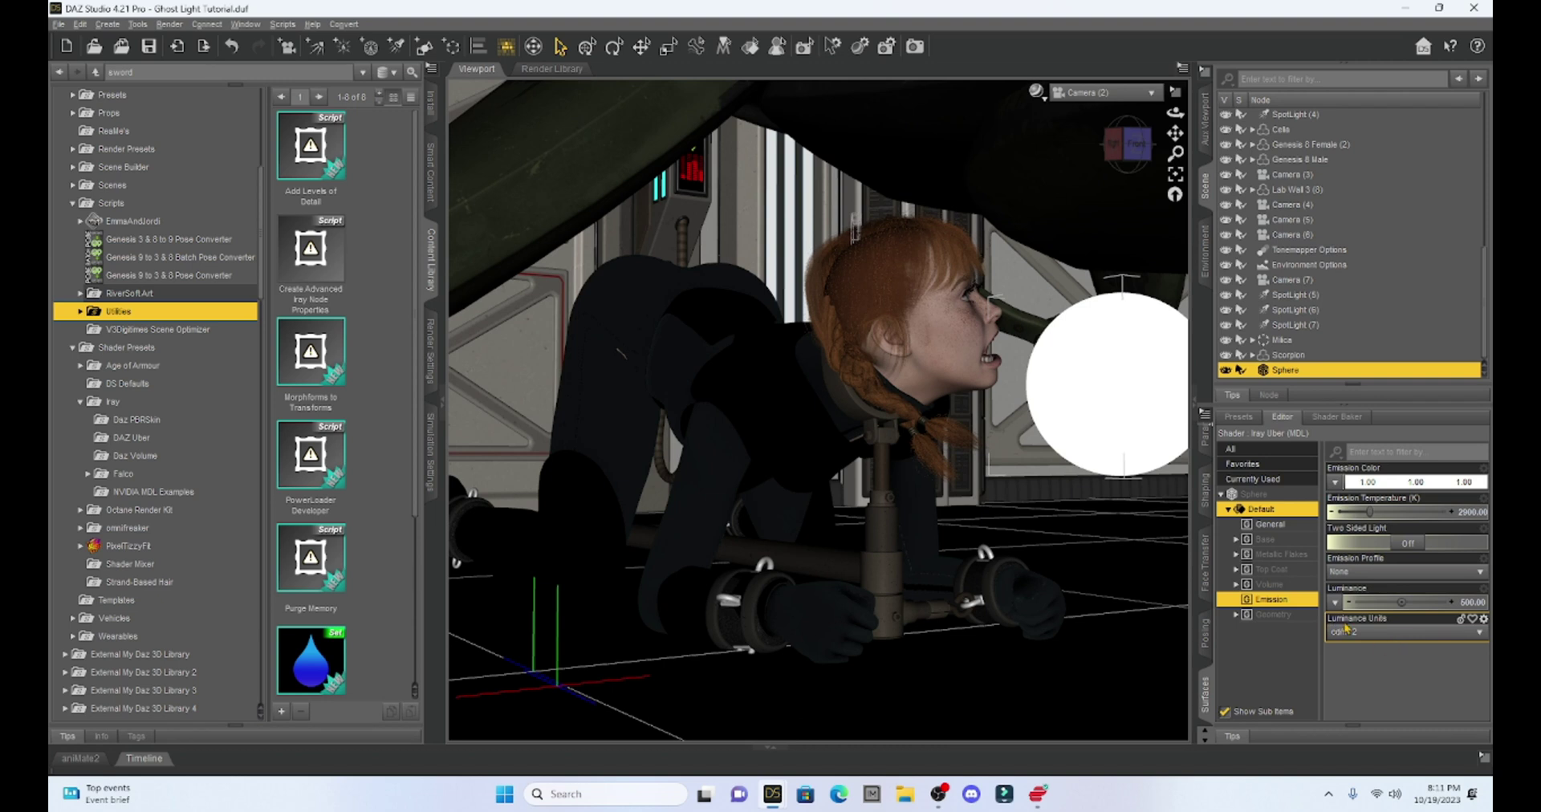
left_click(1387, 641)
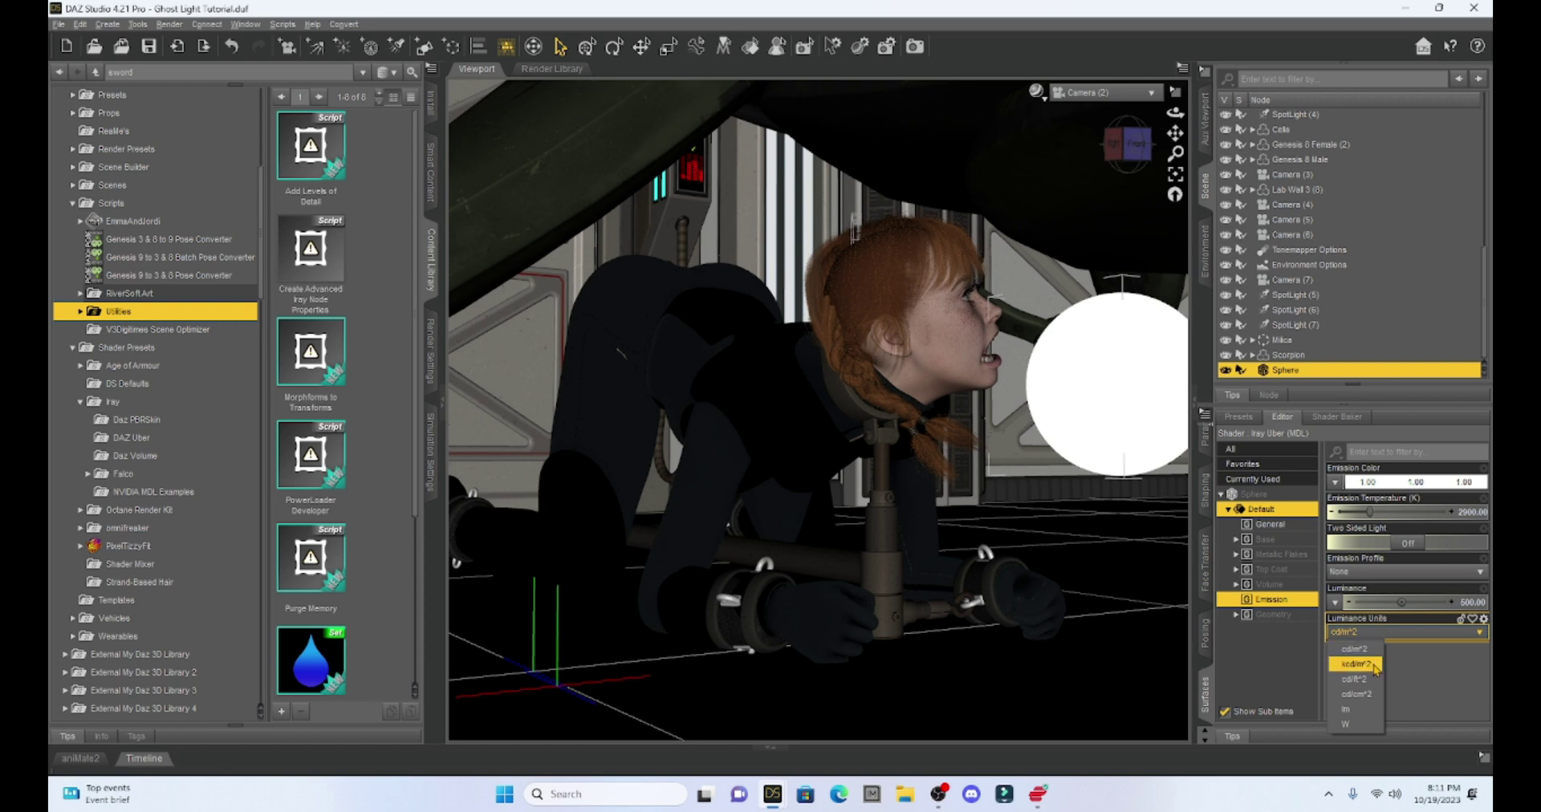
left_click(1375, 665)
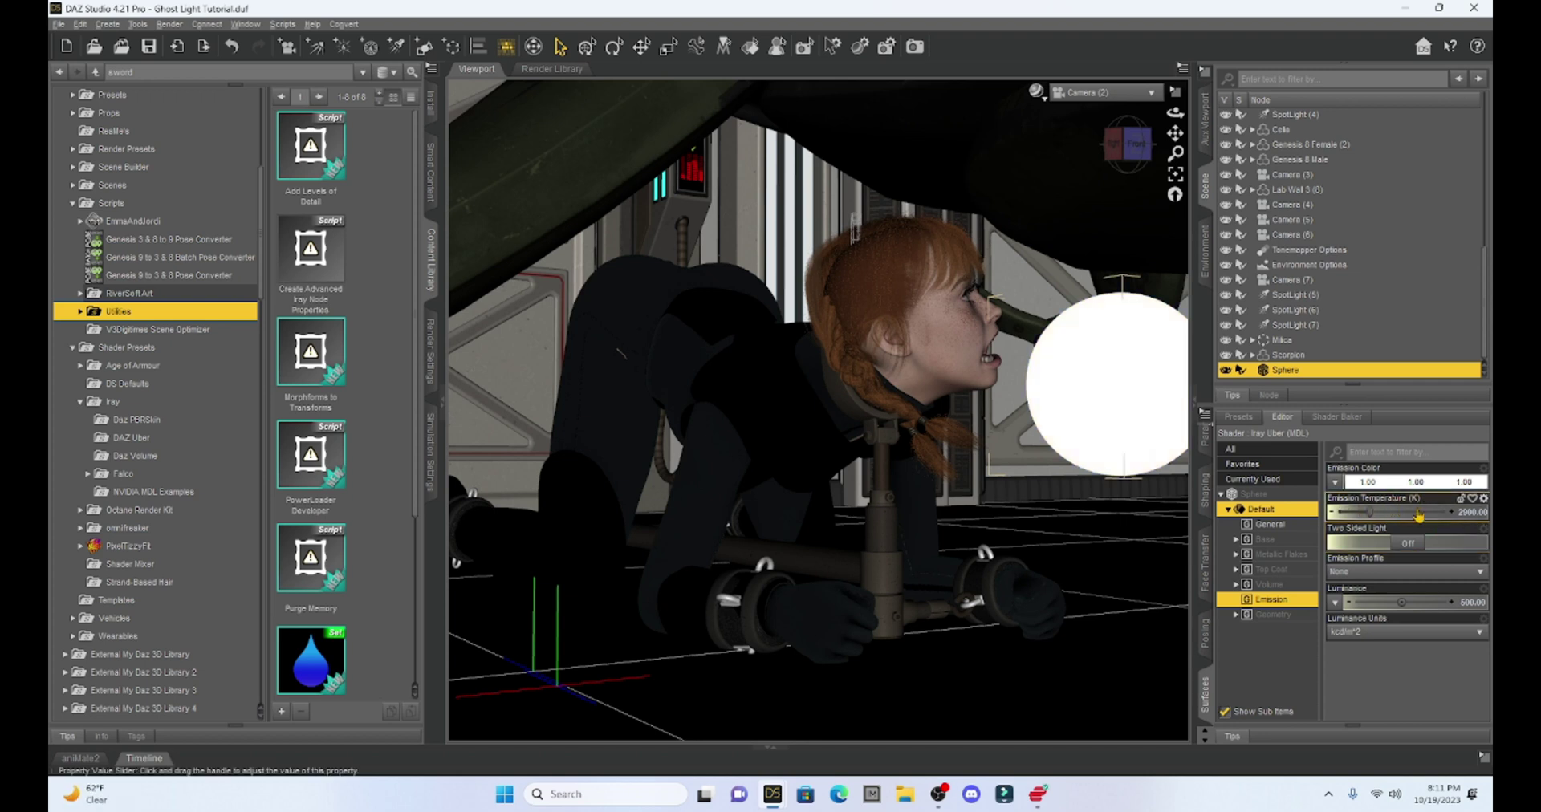
Set the emission temperature of the sphere's surface to 5000 K
left_click(1466, 513)
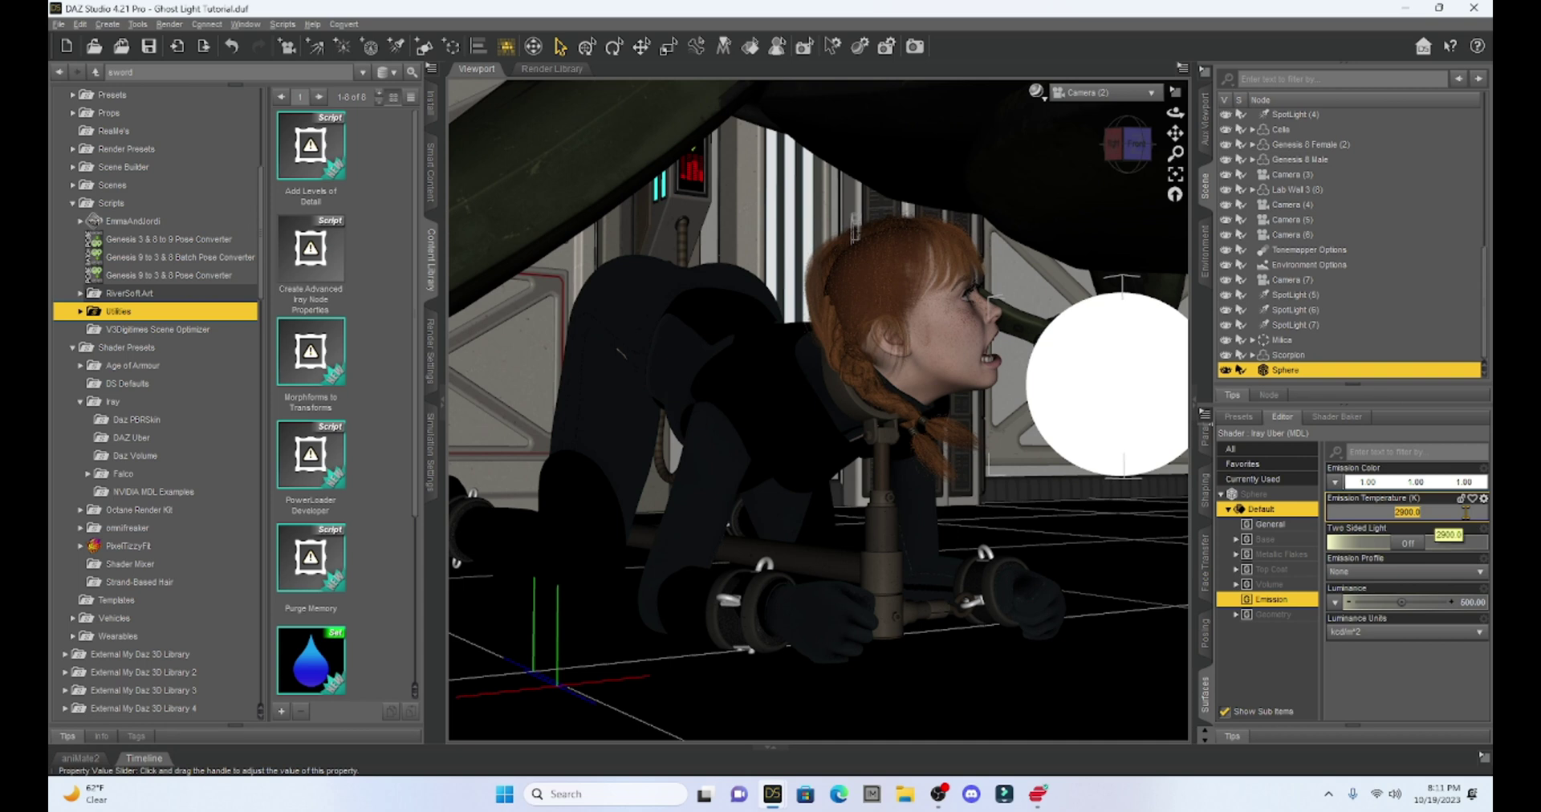
type("5000")
key("Return")
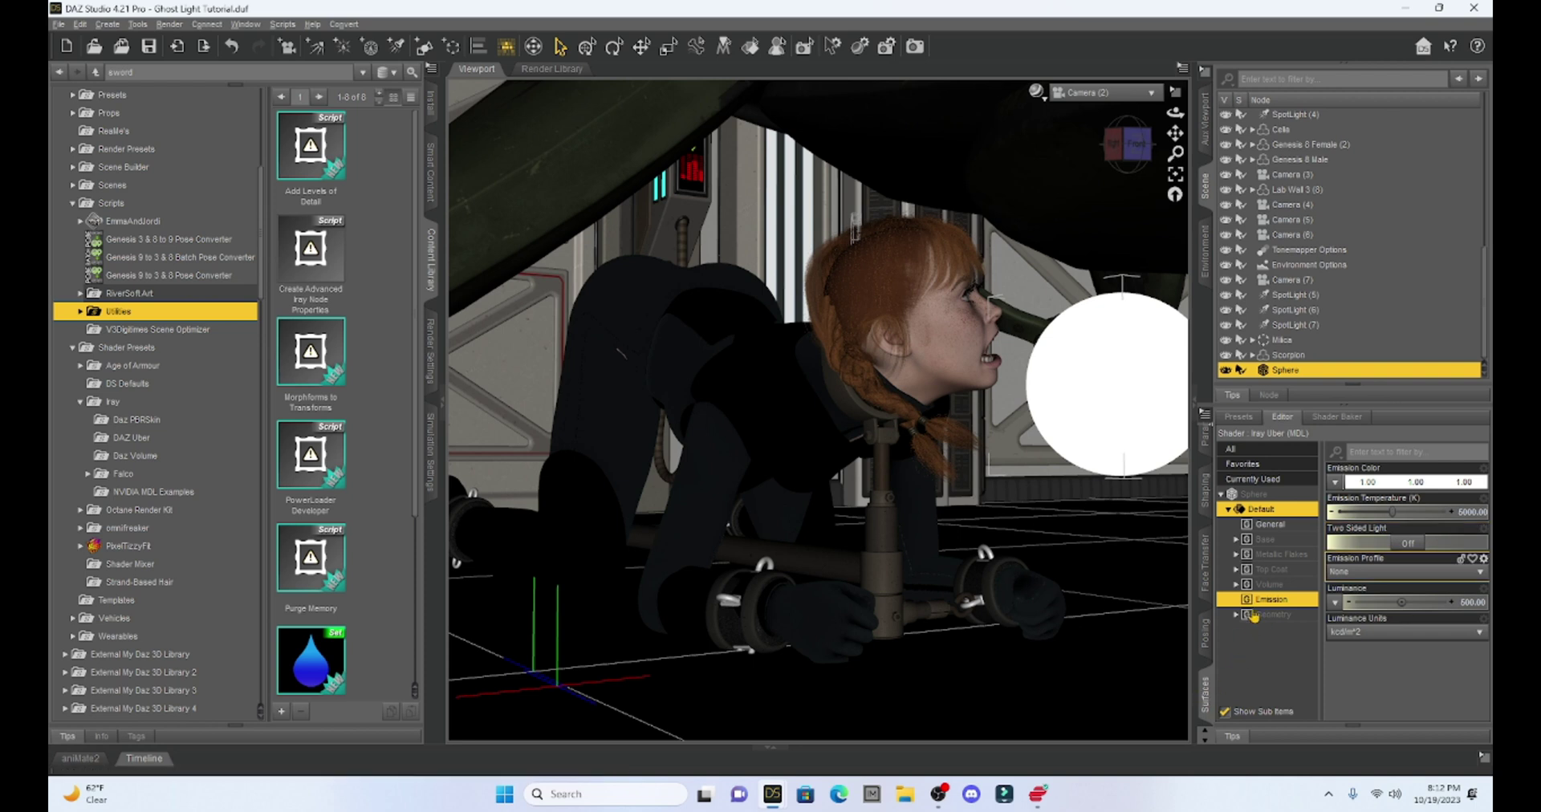
Set the Refraction Index in the sphere's Base surface properties to 1.00, keeping Refraction Weight at its minimum
left_click(1263, 541)
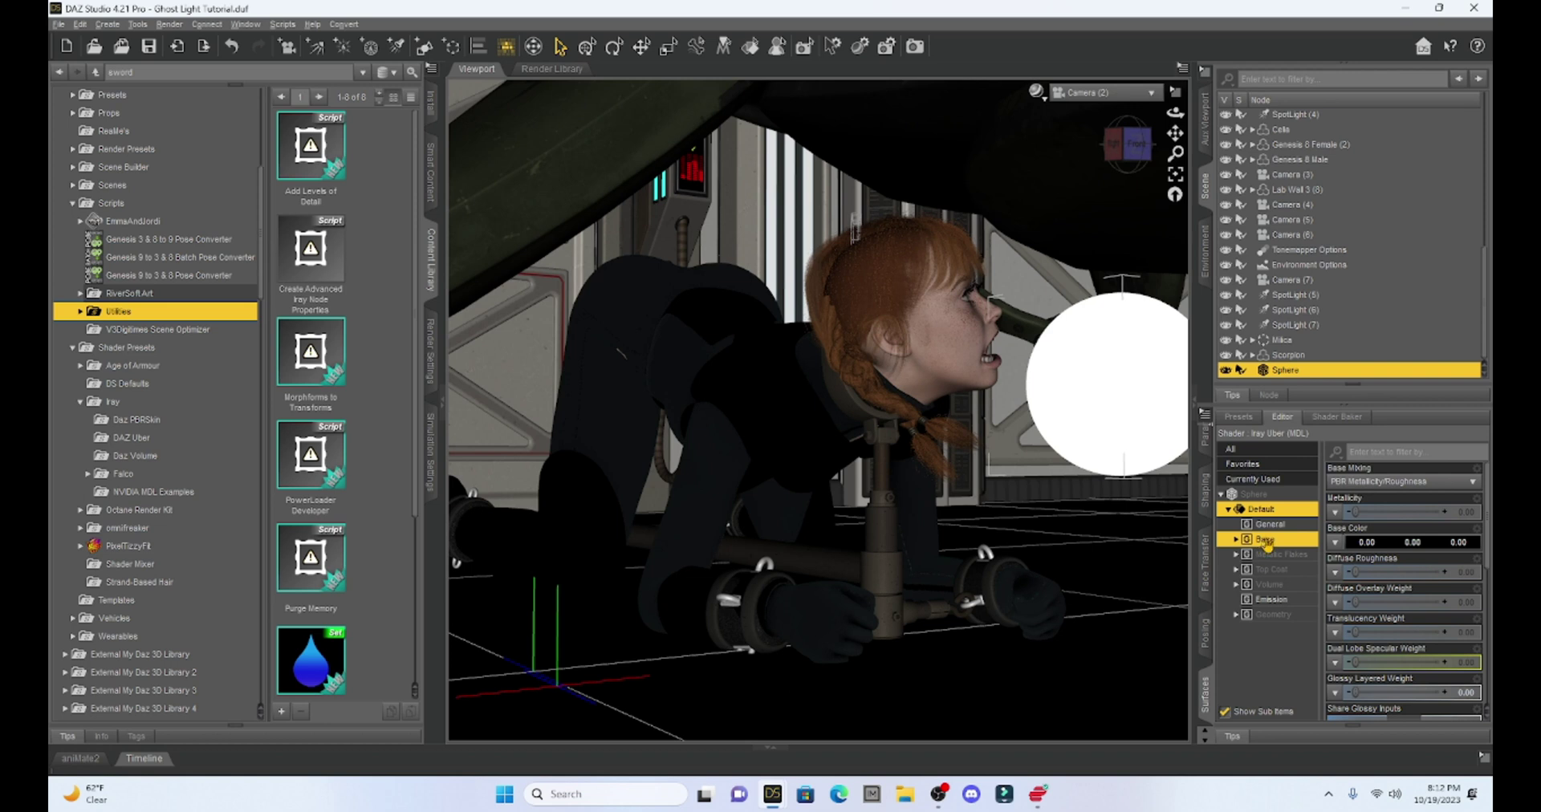
scroll(1421, 574, "down", 10)
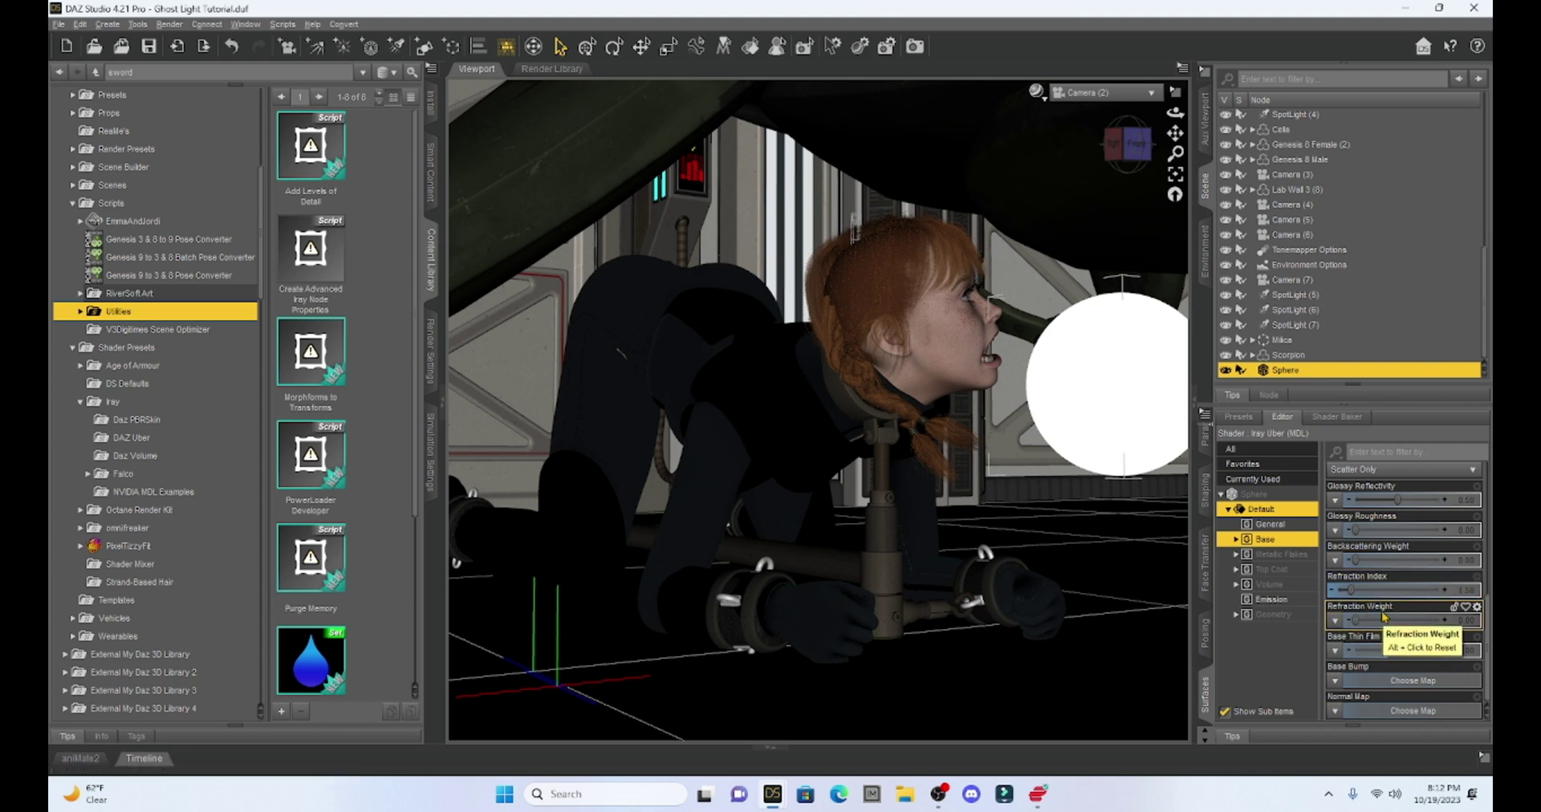
left_click_drag(1351, 591, 1303, 592)
mouse_move(1351, 598)
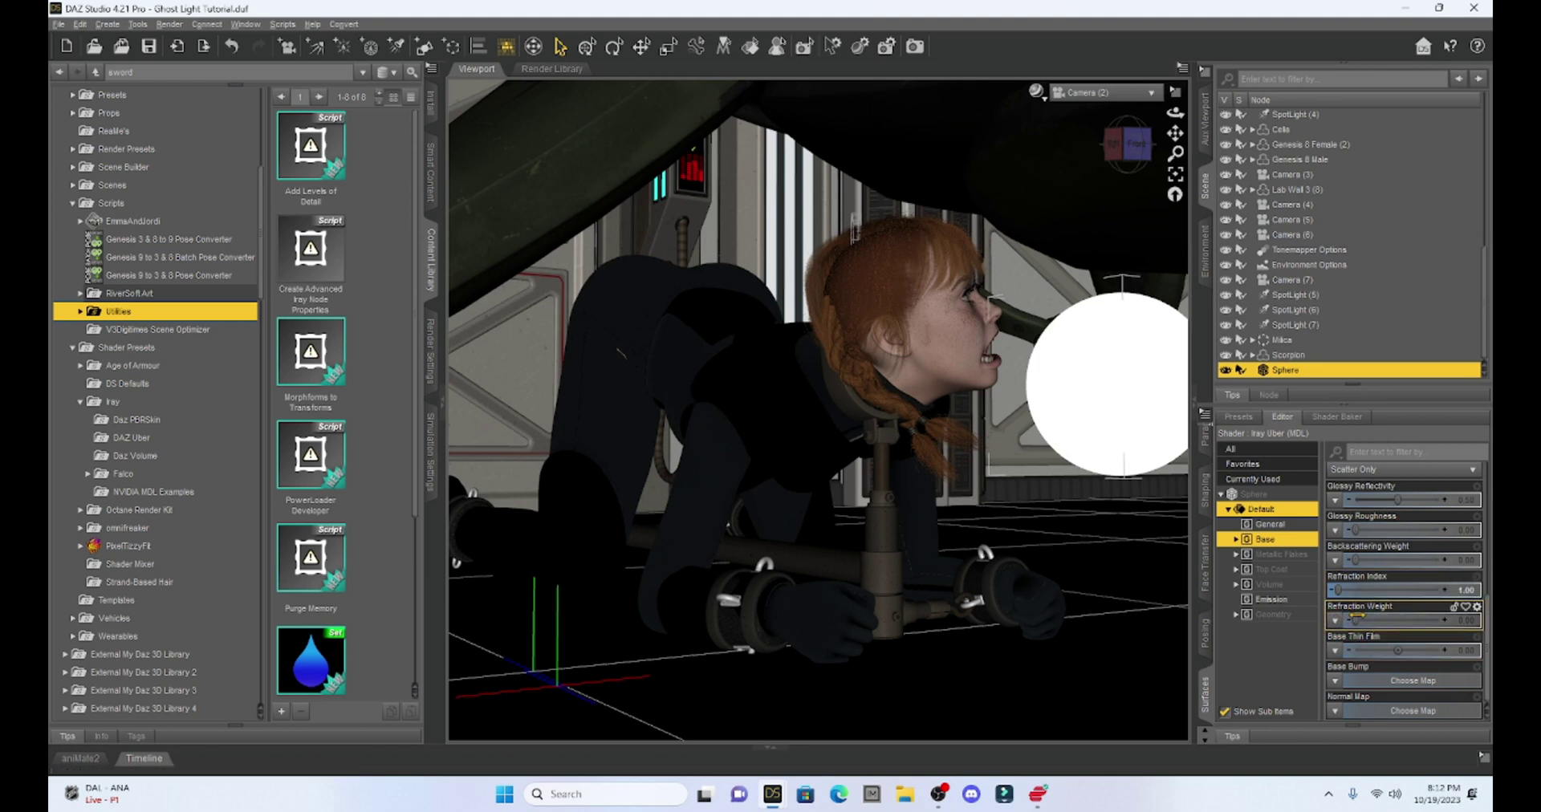
mouse_move(1355, 620)
left_mouse_down()
mouse_move(1444, 622)
mouse_move(1341, 620)
mouse_move(1468, 620)
mouse_move(1339, 620)
left_mouse_up()
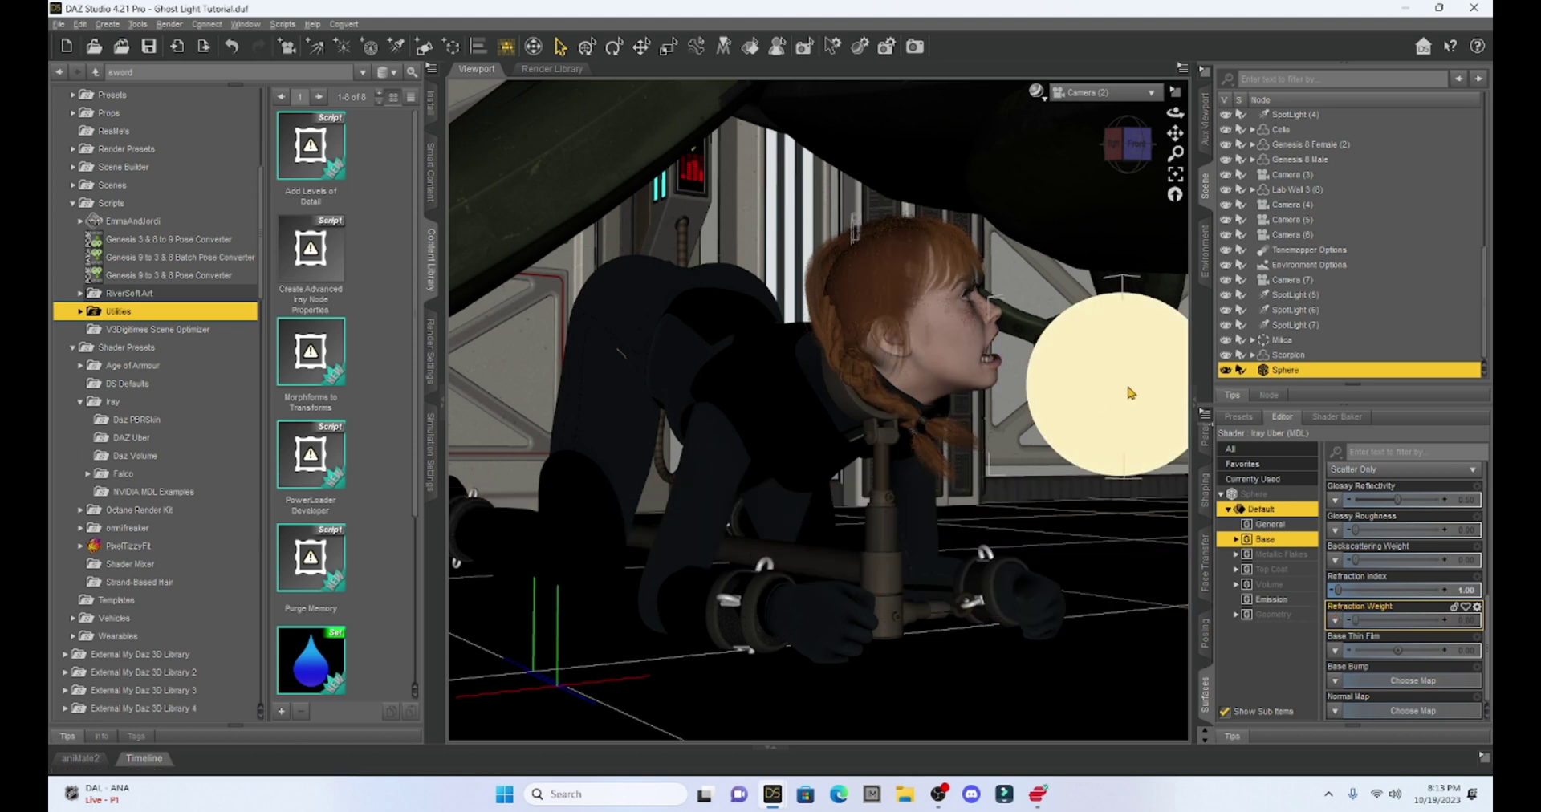
Preview the Camera (2) view in NVIDIA Iray and set the sphere's Y Translate to 35
left_click(1037, 91)
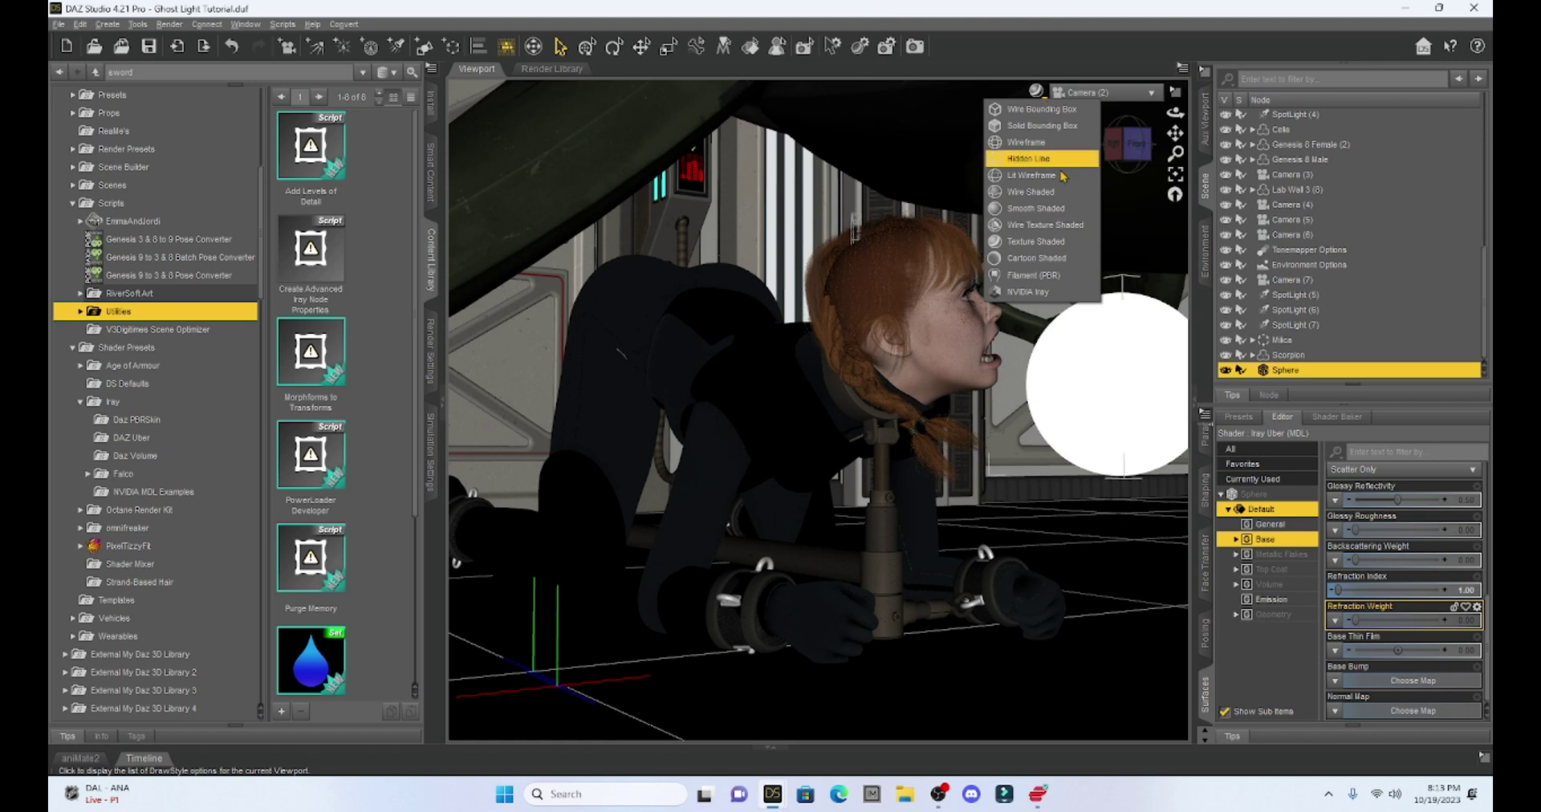
left_click(1053, 294)
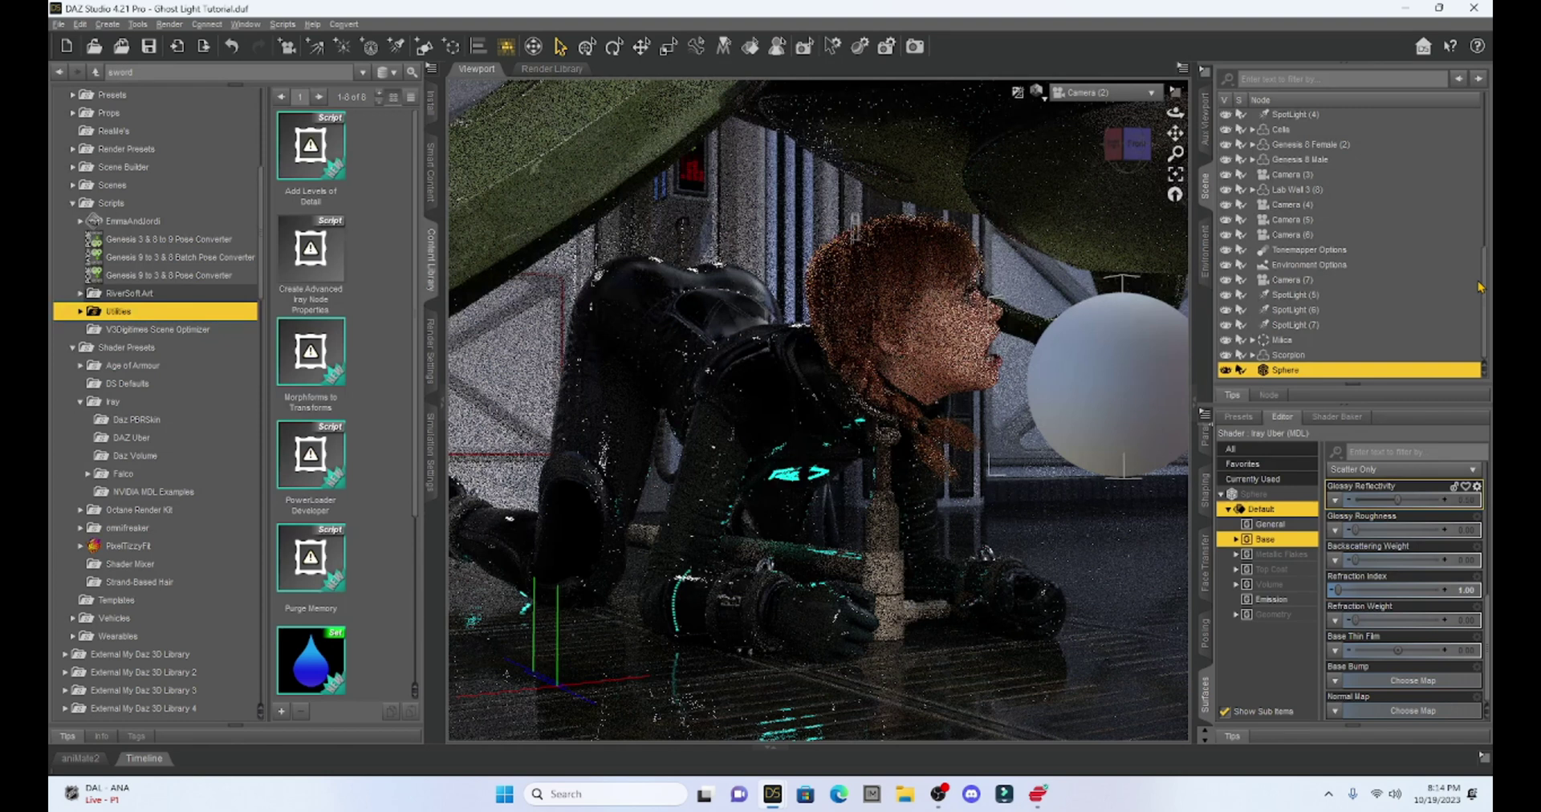
left_click(1206, 443)
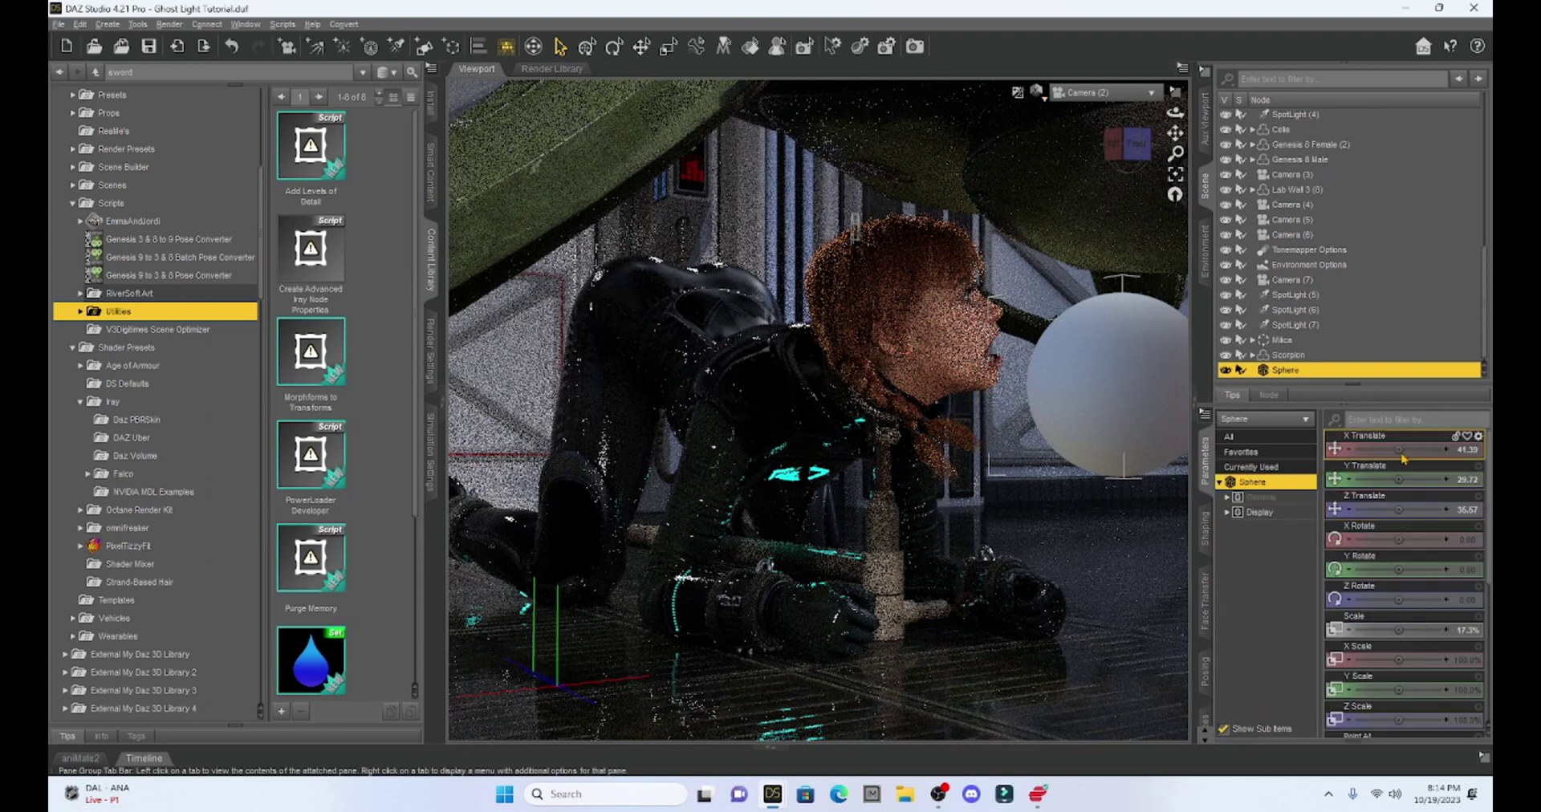
mouse_move(1399, 448)
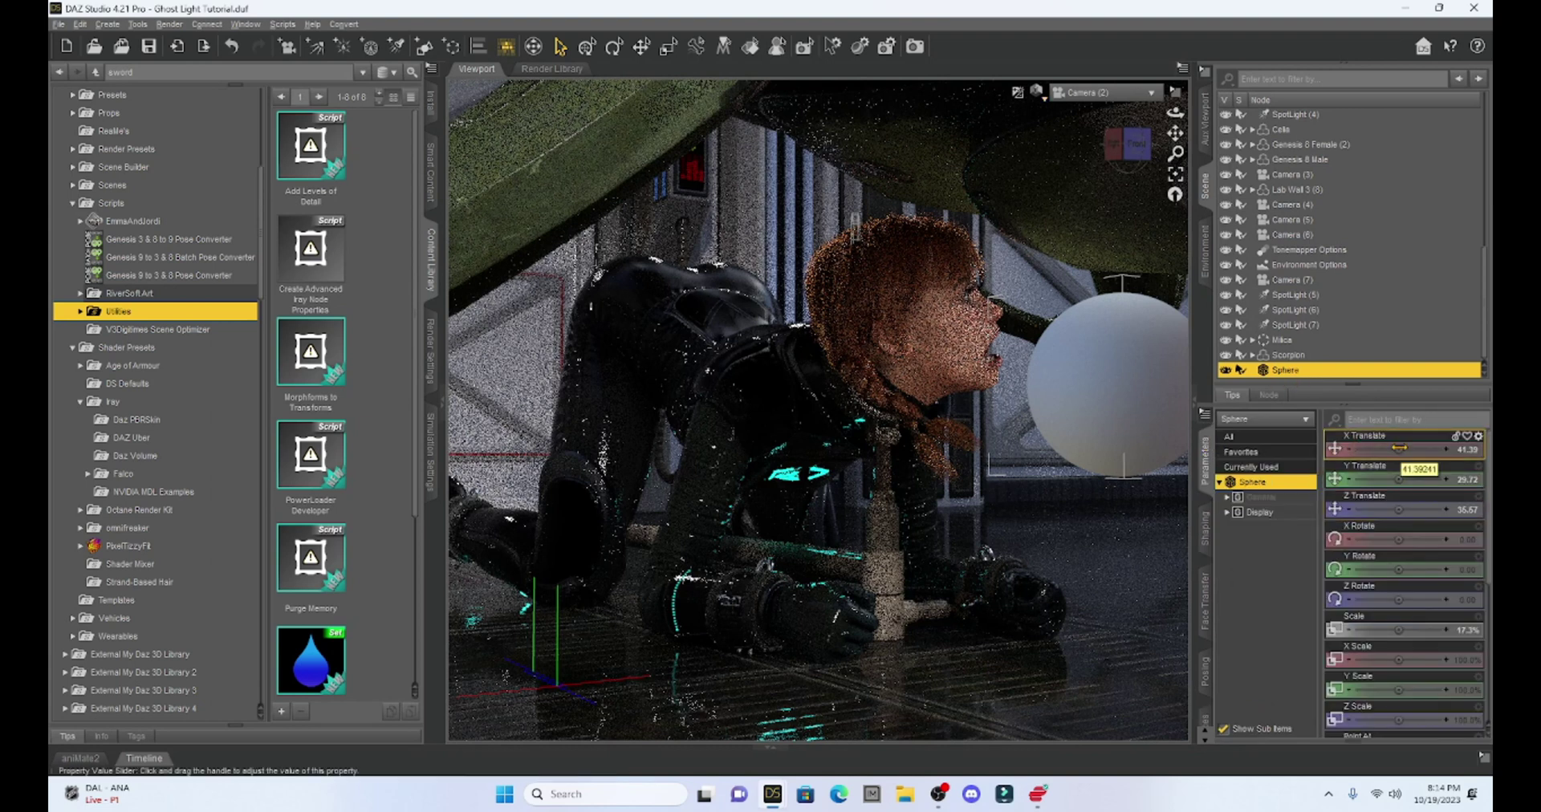
left_click(1467, 480)
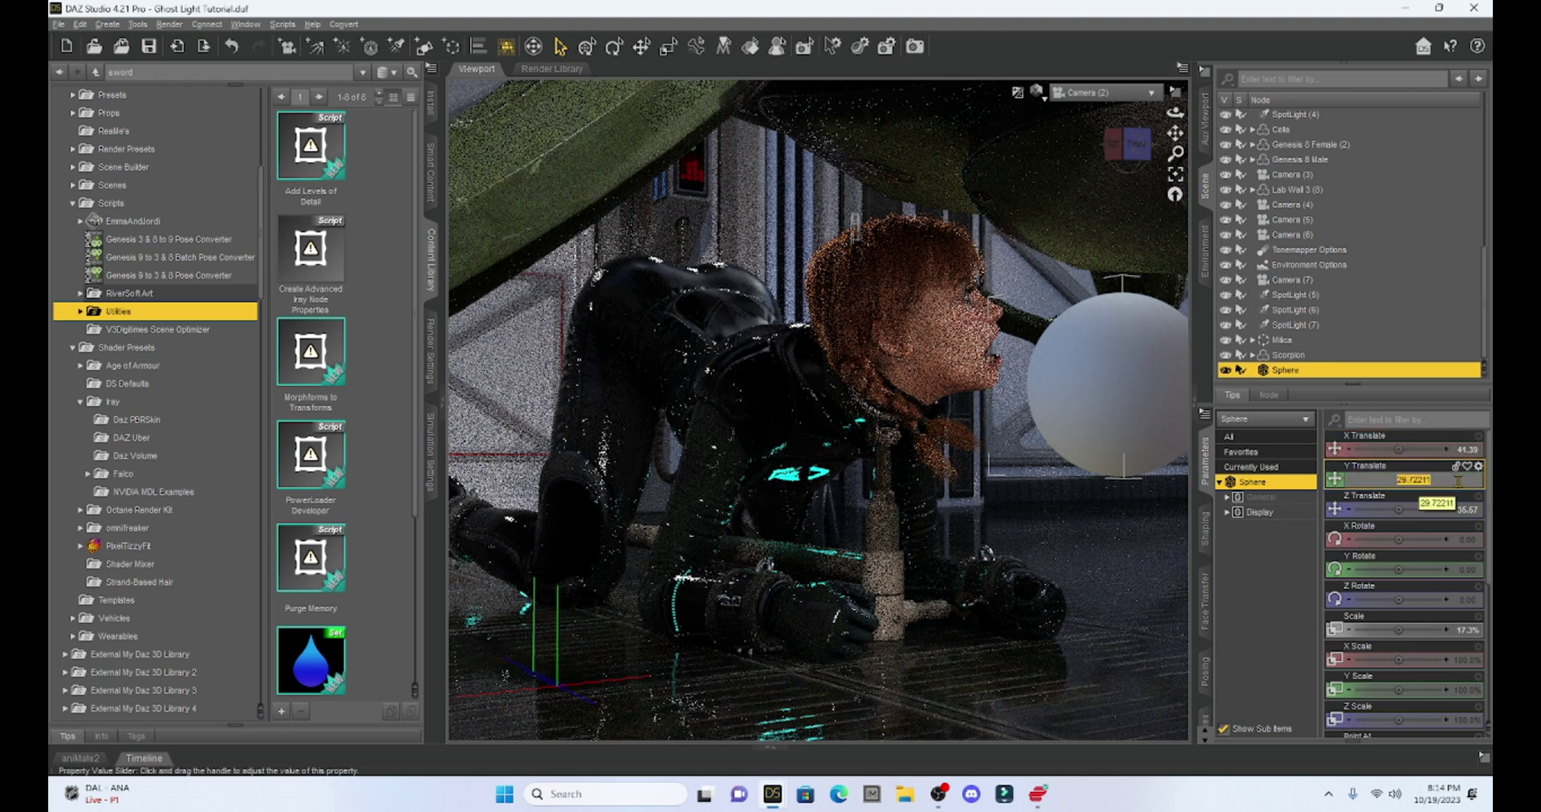
type("35")
key("Return")
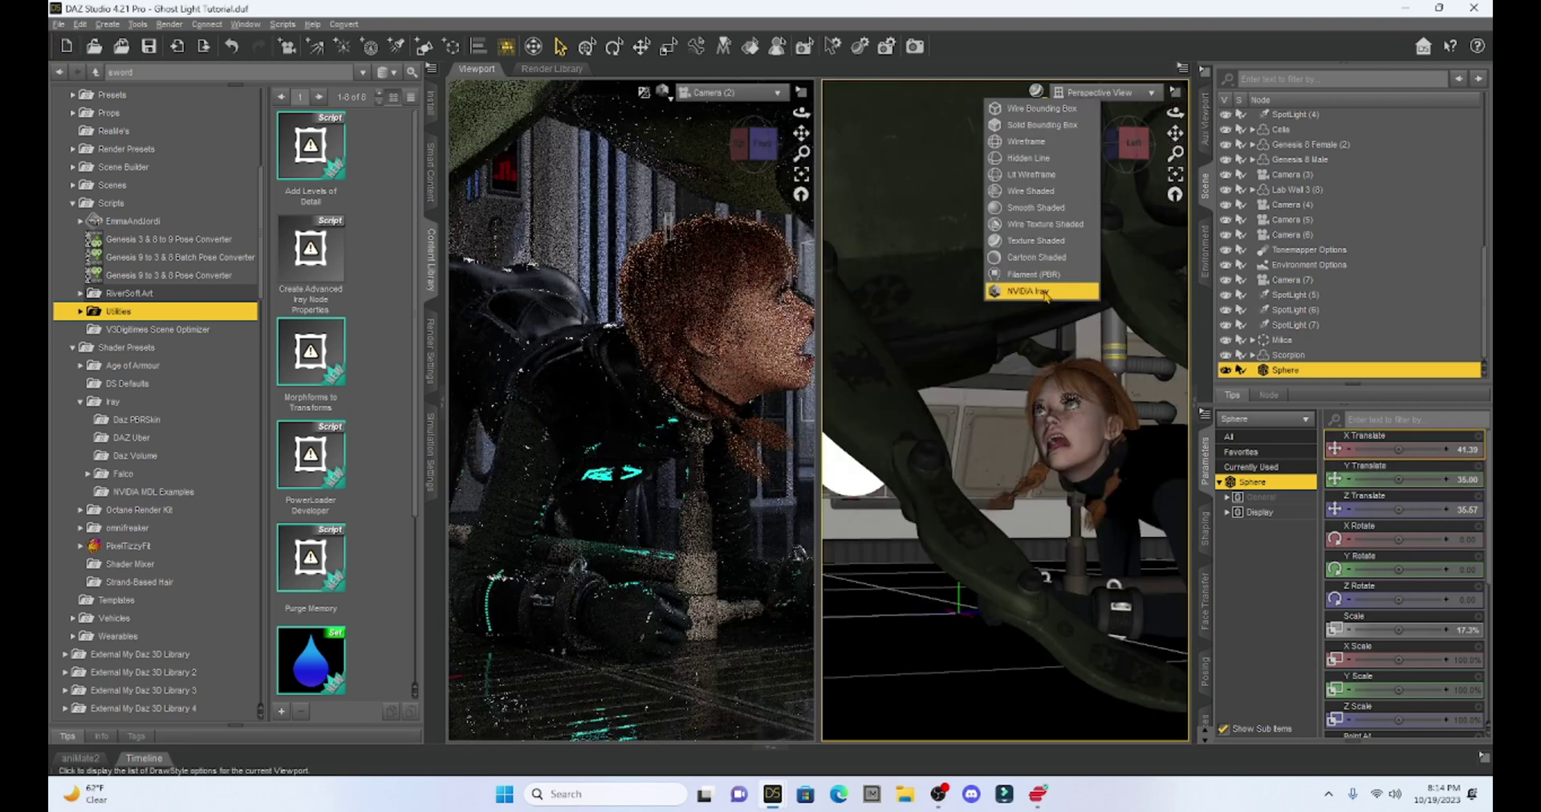
Show the Perspective View in NVIDIA Iray and set the sphere's Z Translate to 45
left_click(1045, 292)
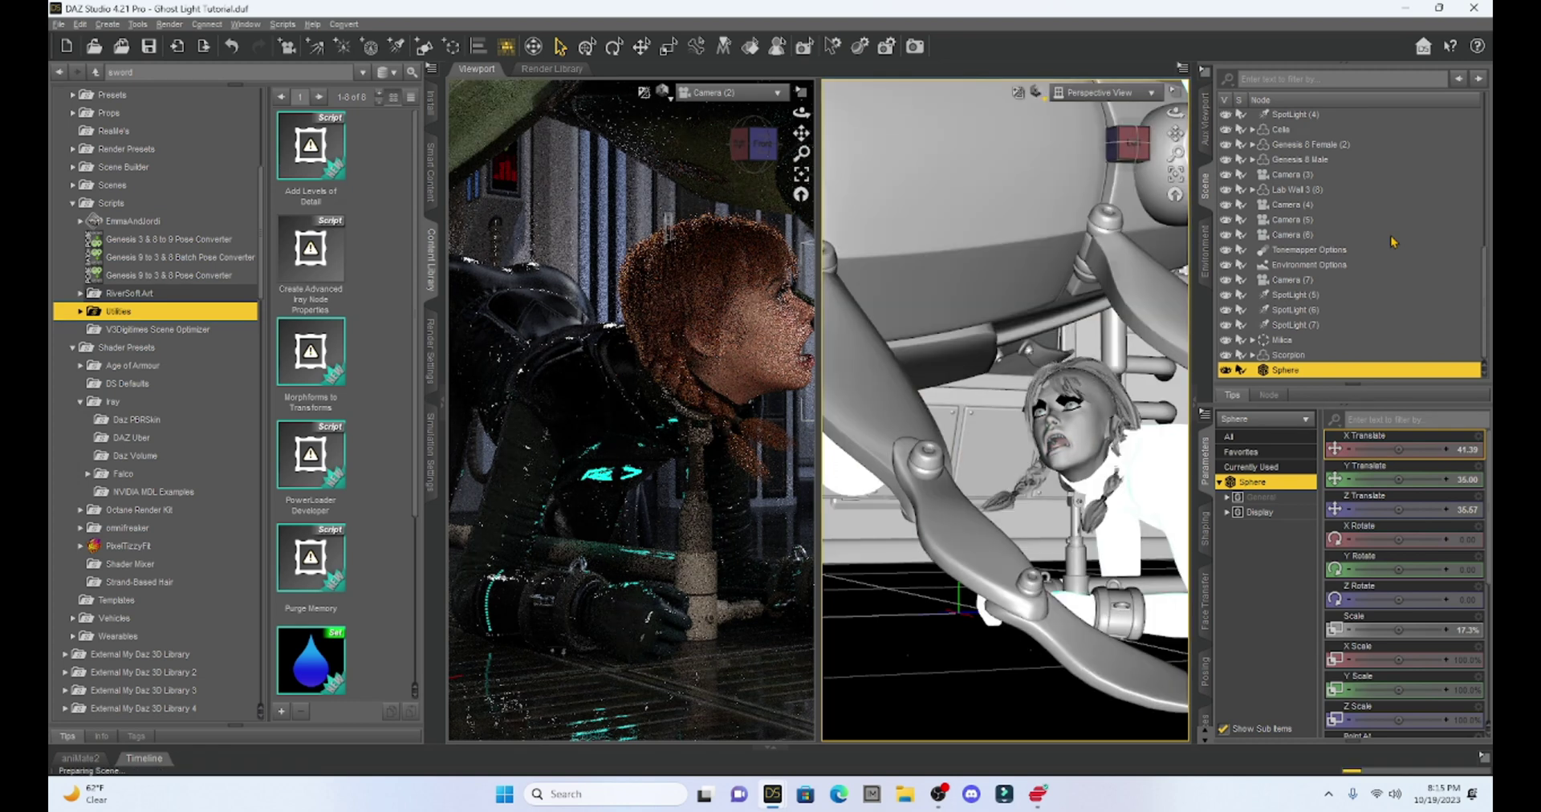
left_click(1463, 509)
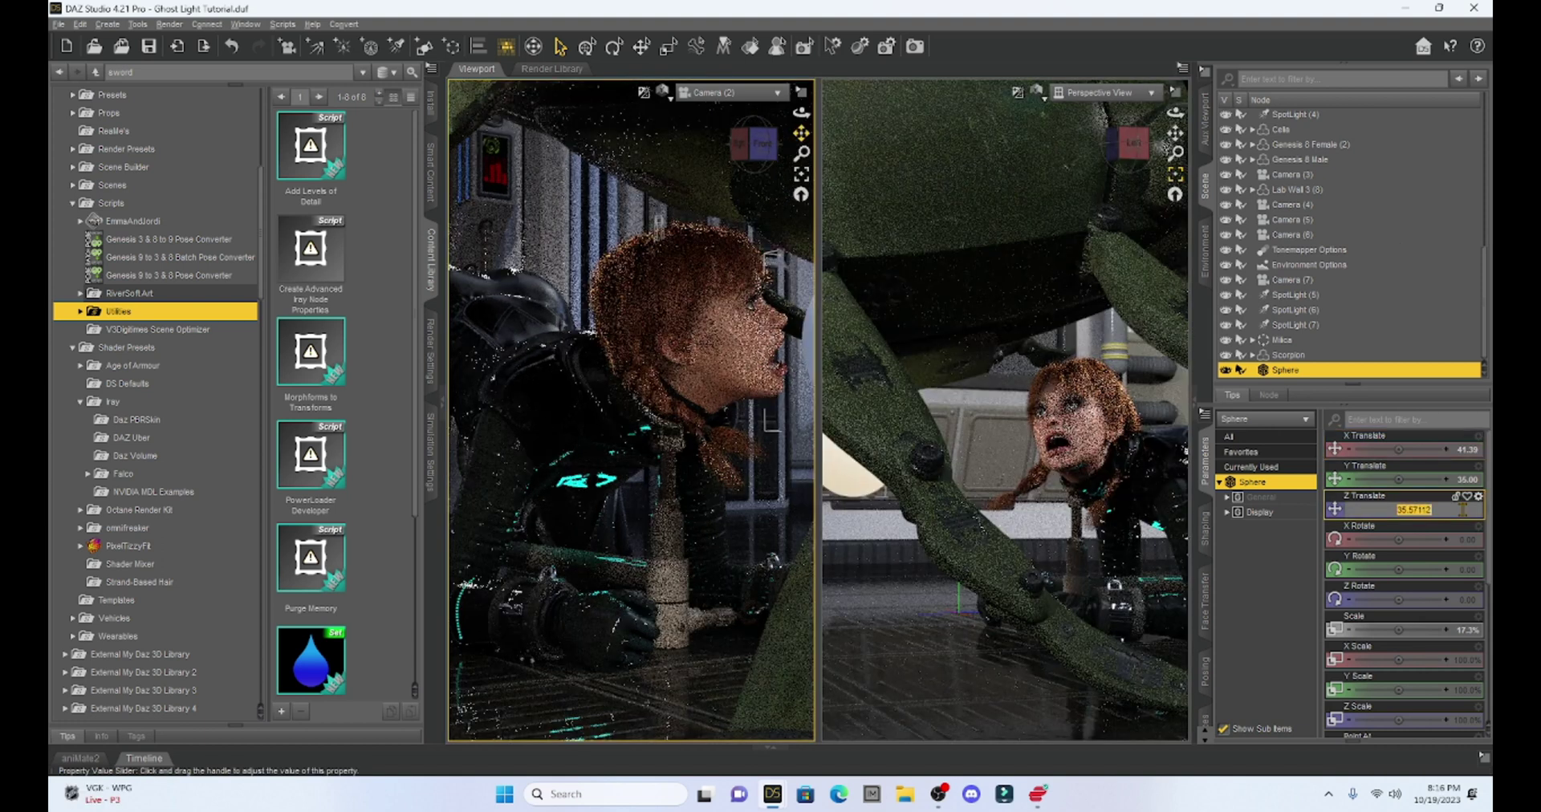
type("35")
key("Return")
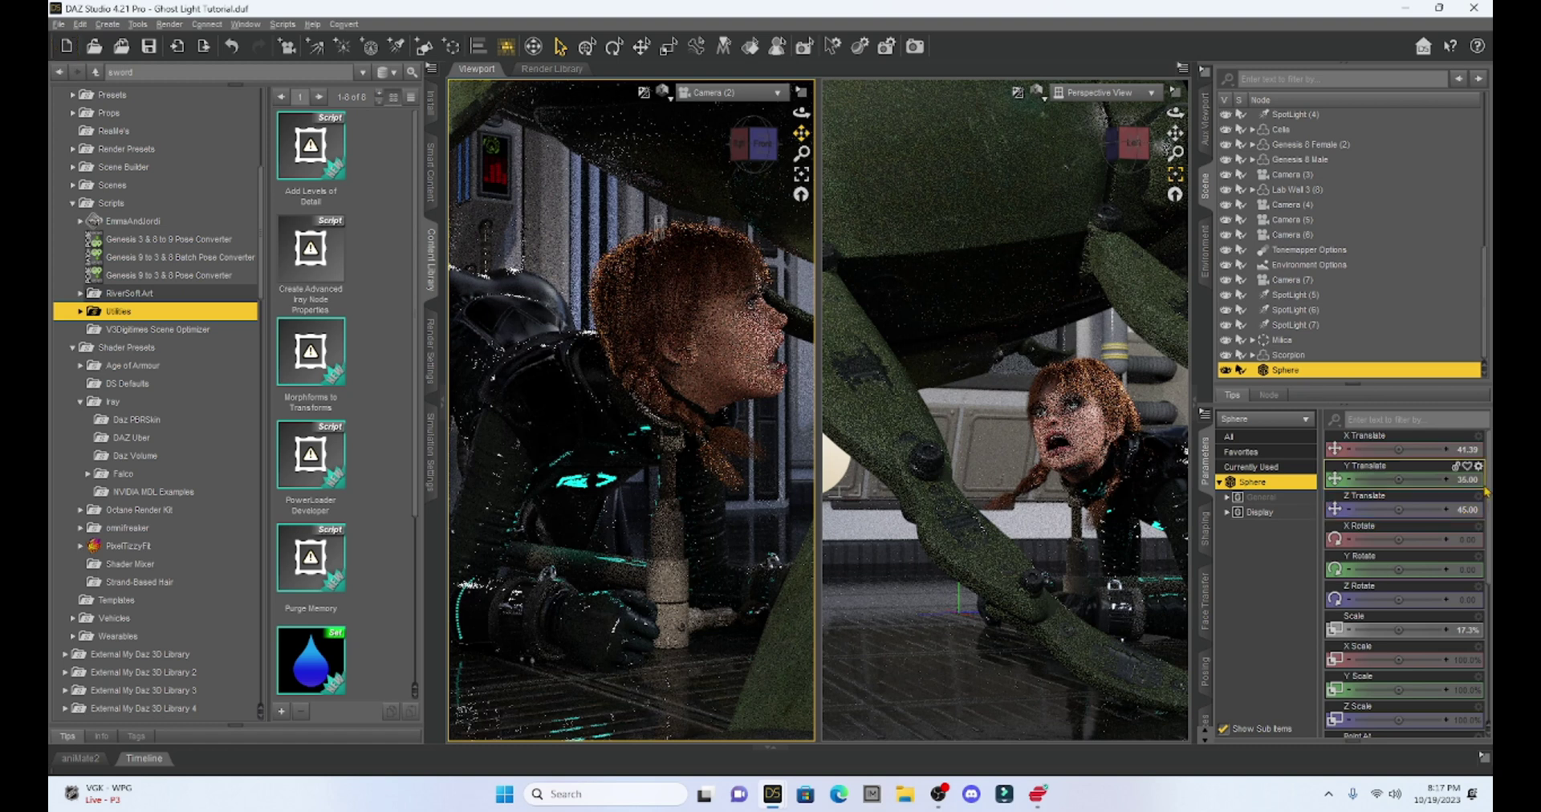
Return the viewport to a single Camera (2) view with the Texture Shaded draw style
left_click(1183, 69)
left_click(1220, 78)
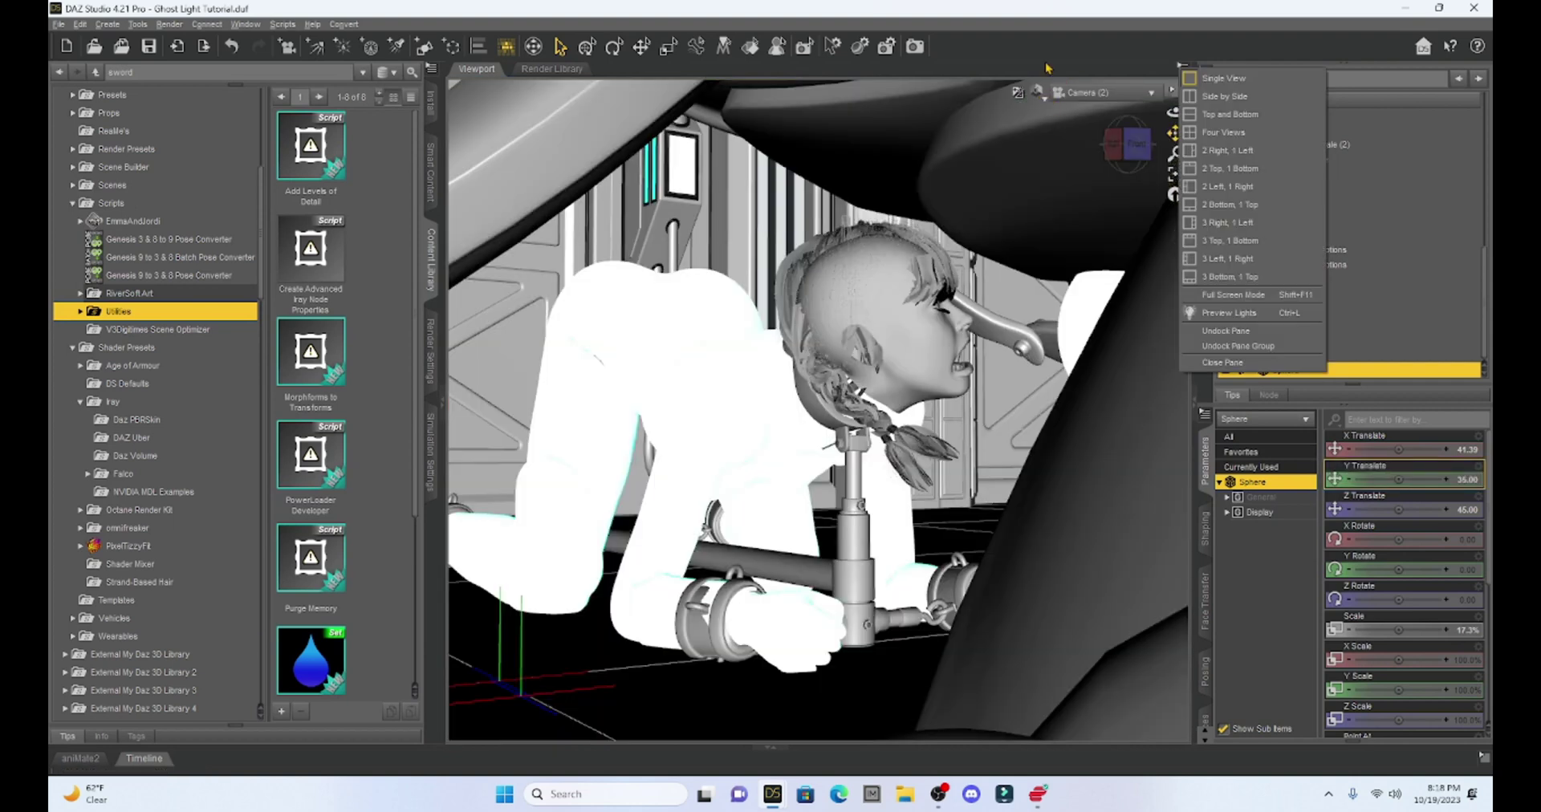
left_click(1045, 102)
left_click(1037, 93)
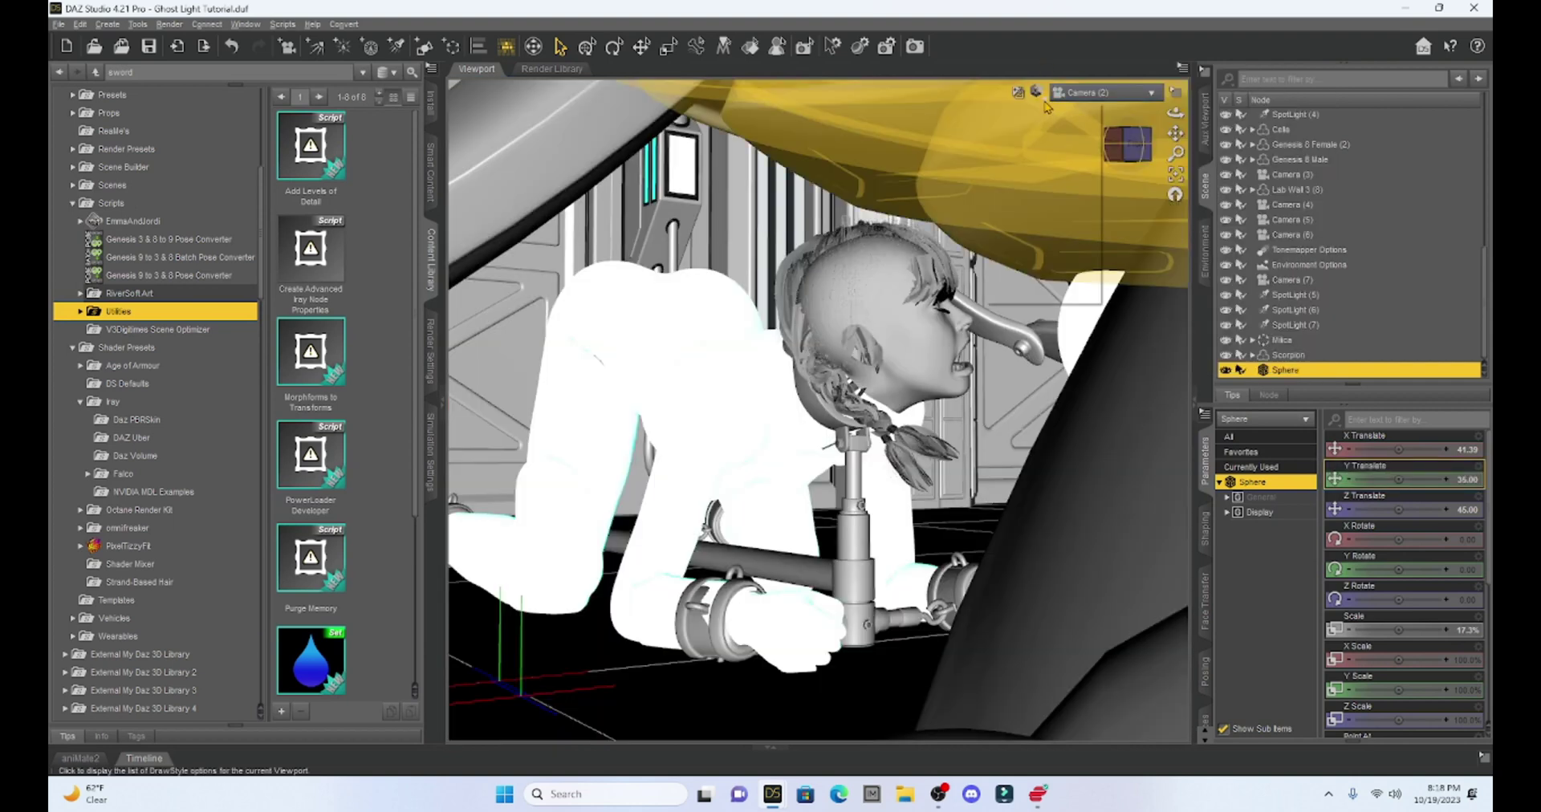
left_click(1034, 247)
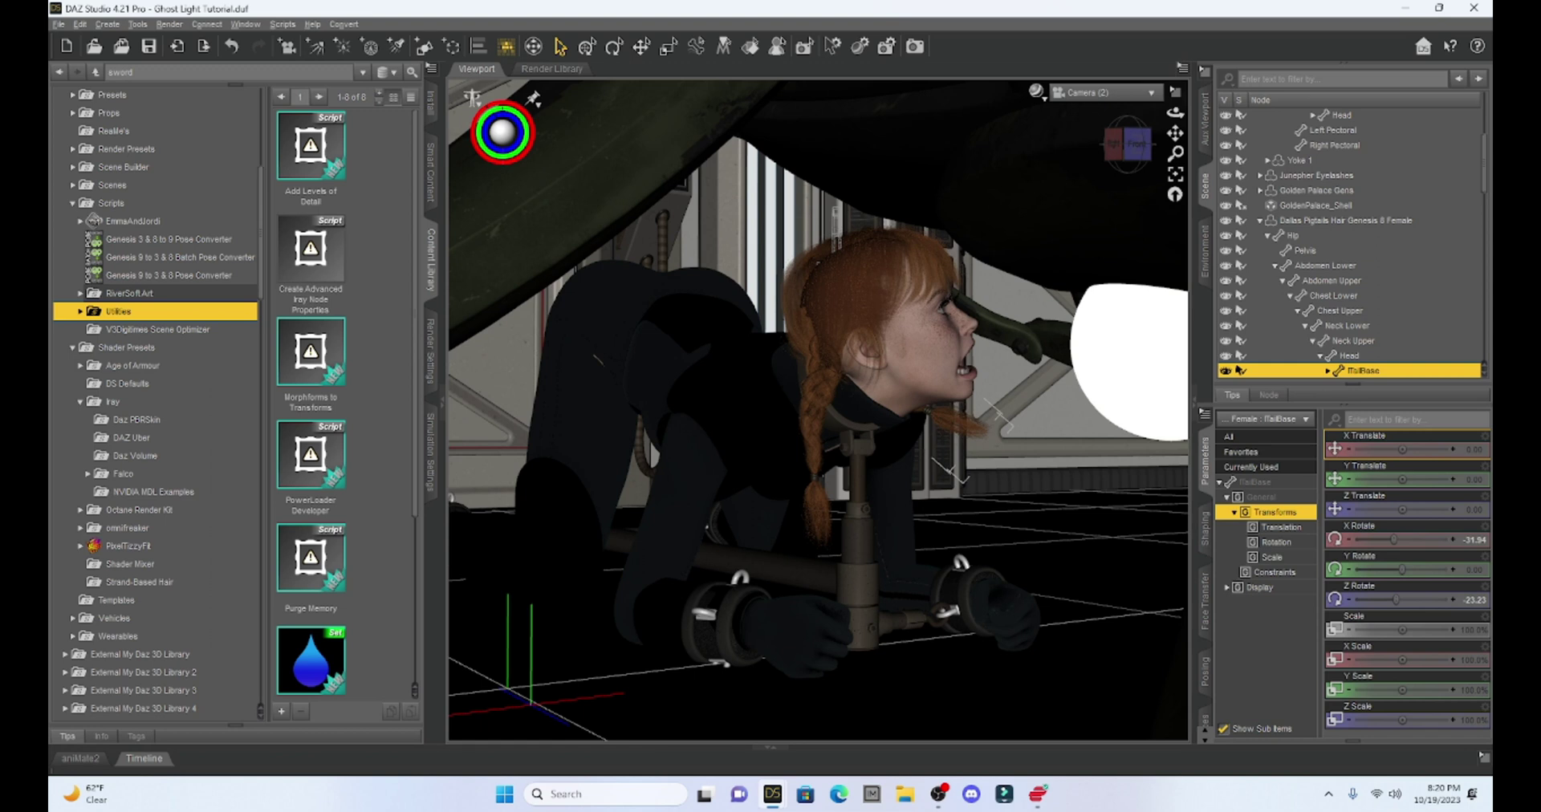
Select the sphere and set the Refraction Weight in its Base surface properties to 1.00
left_click(1150, 353)
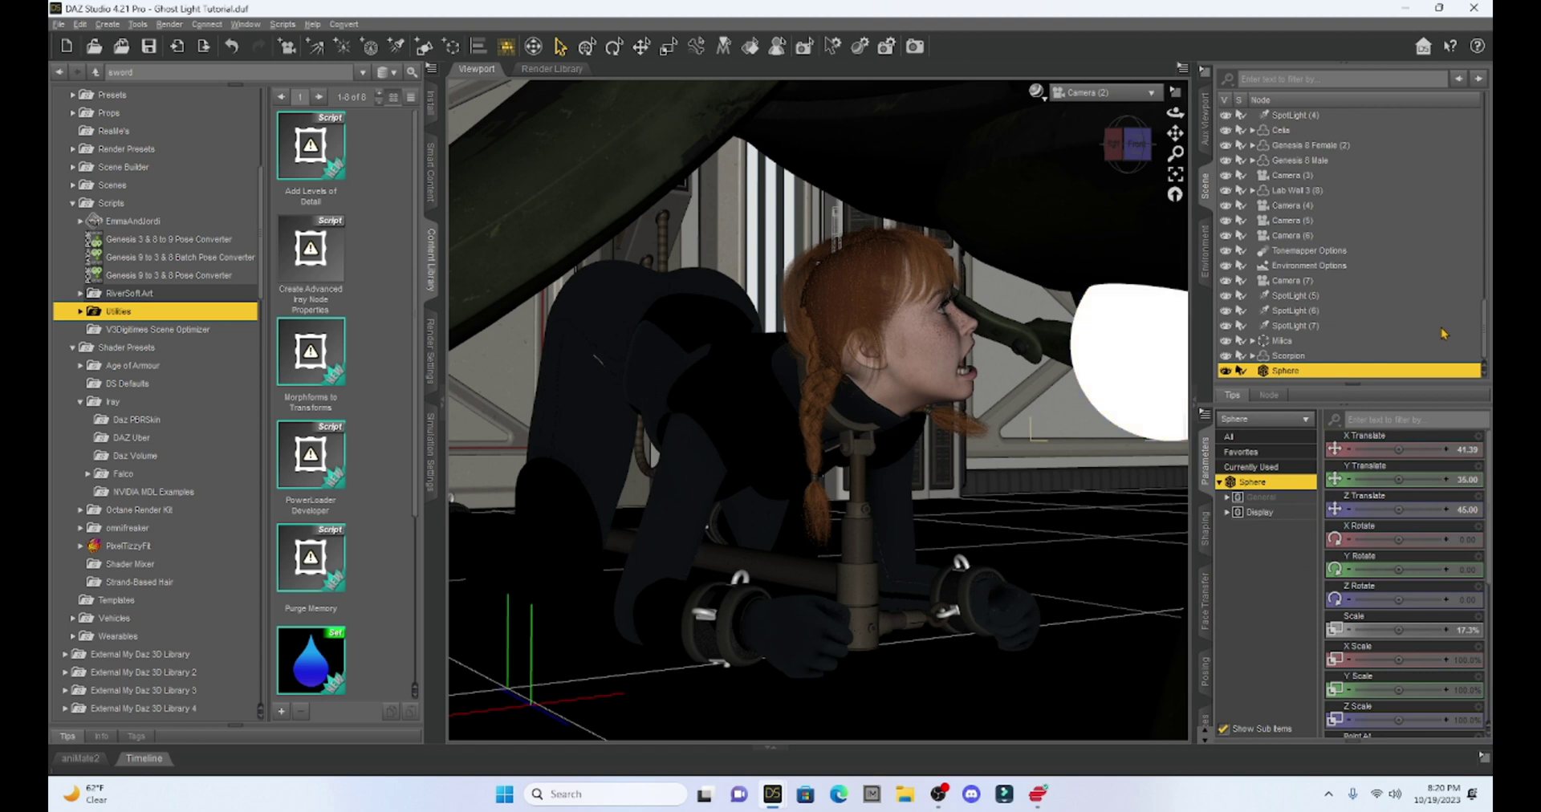
left_click(1205, 721)
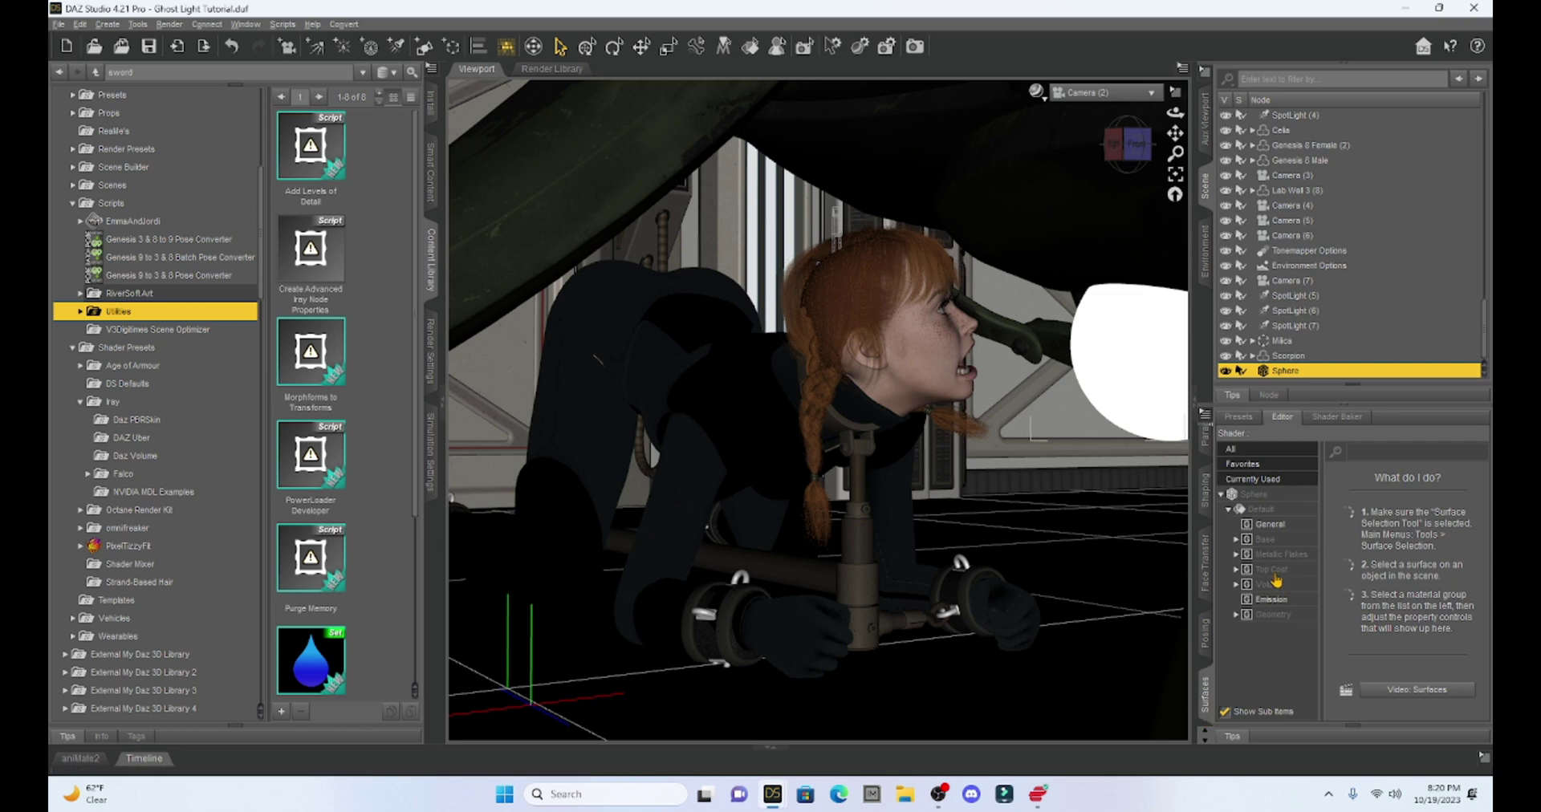
left_click(1264, 541)
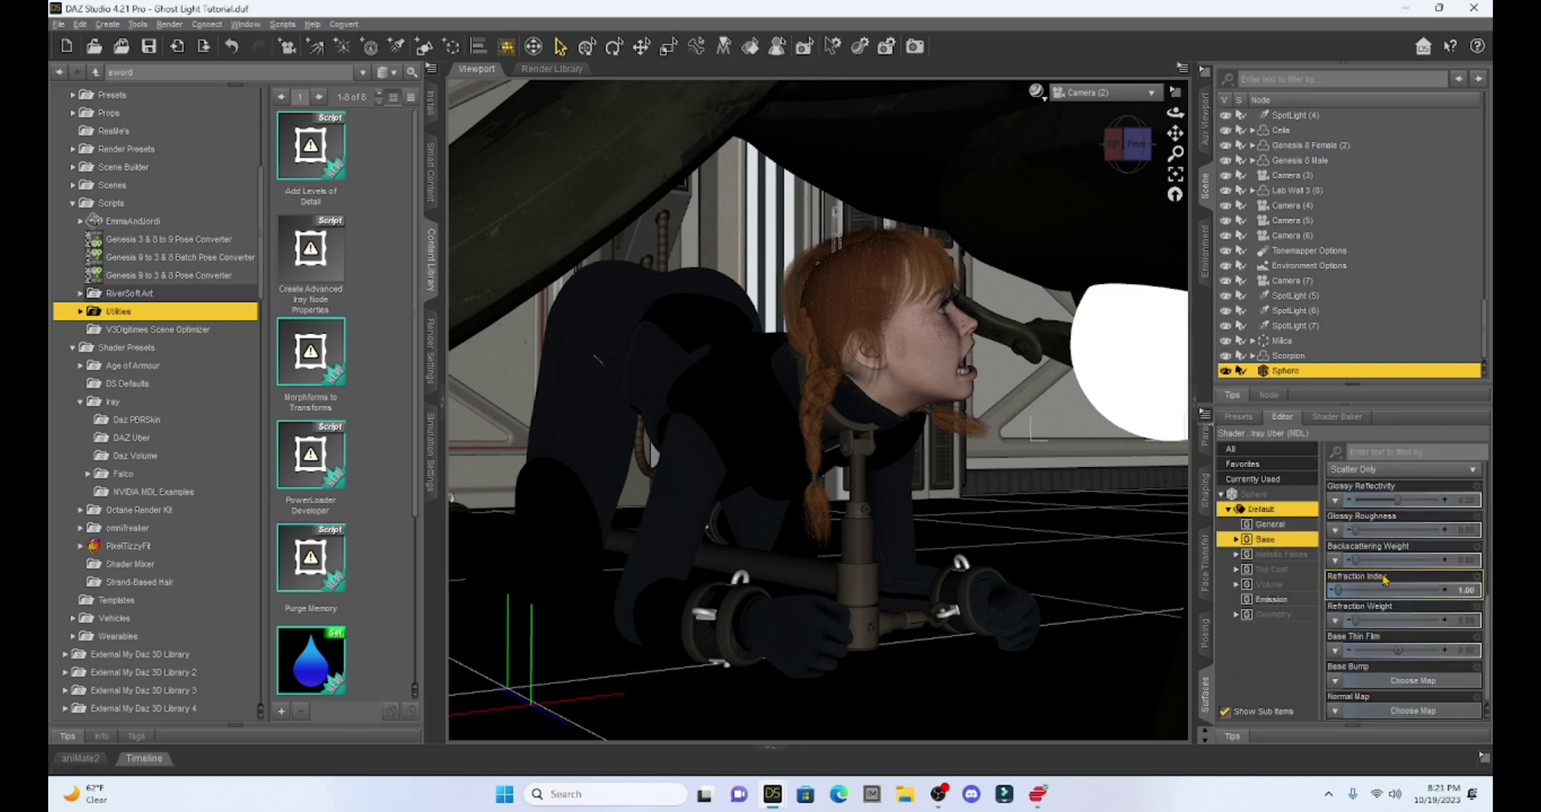
mouse_move(1354, 622)
left_click_drag(1353, 622, 1469, 634)
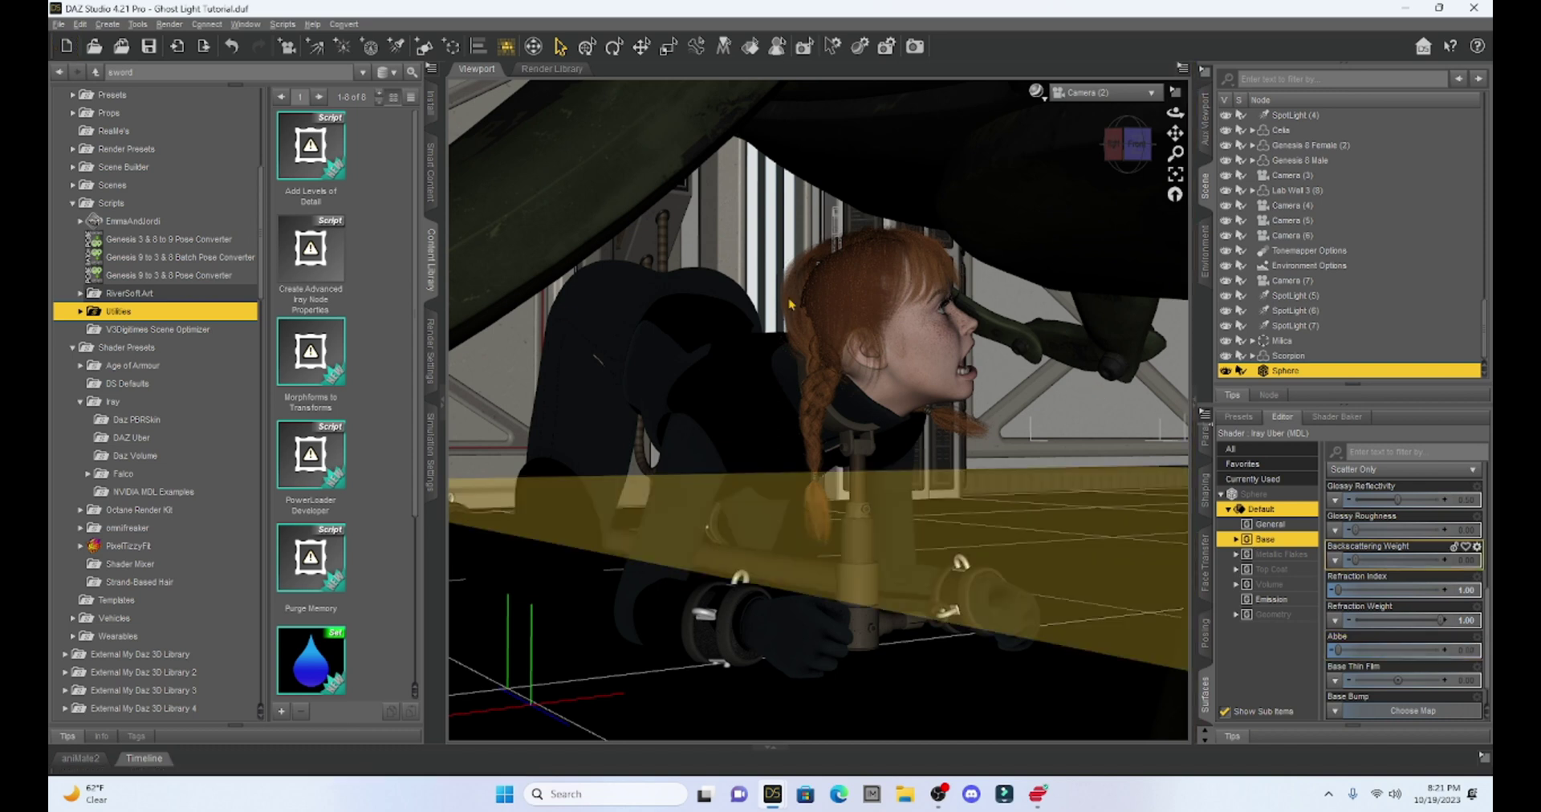
Collapse the pane groups on both sides of the viewport and open the Render Queue
left_click(443, 397)
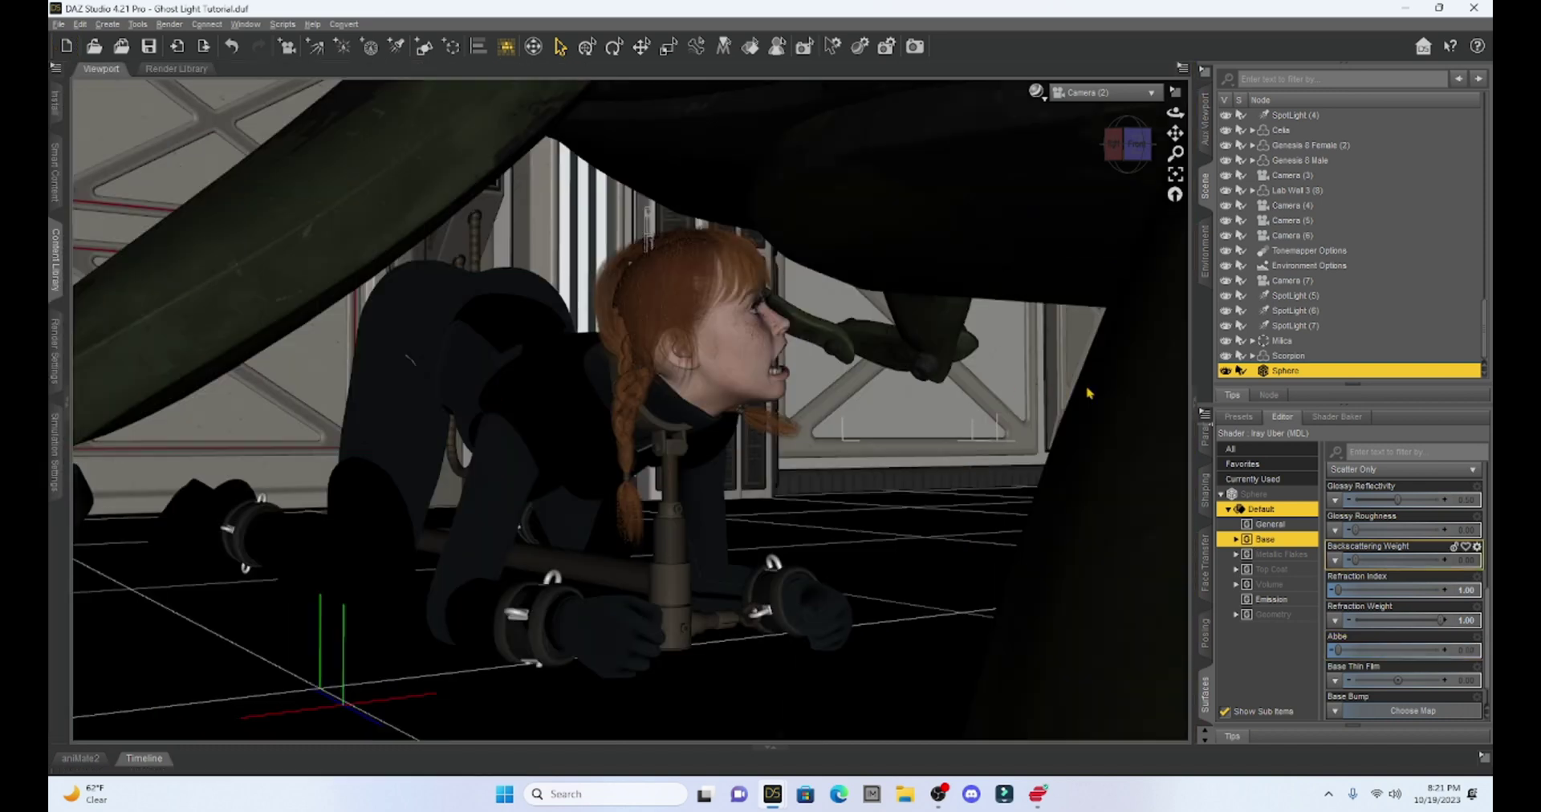
left_click(1188, 393)
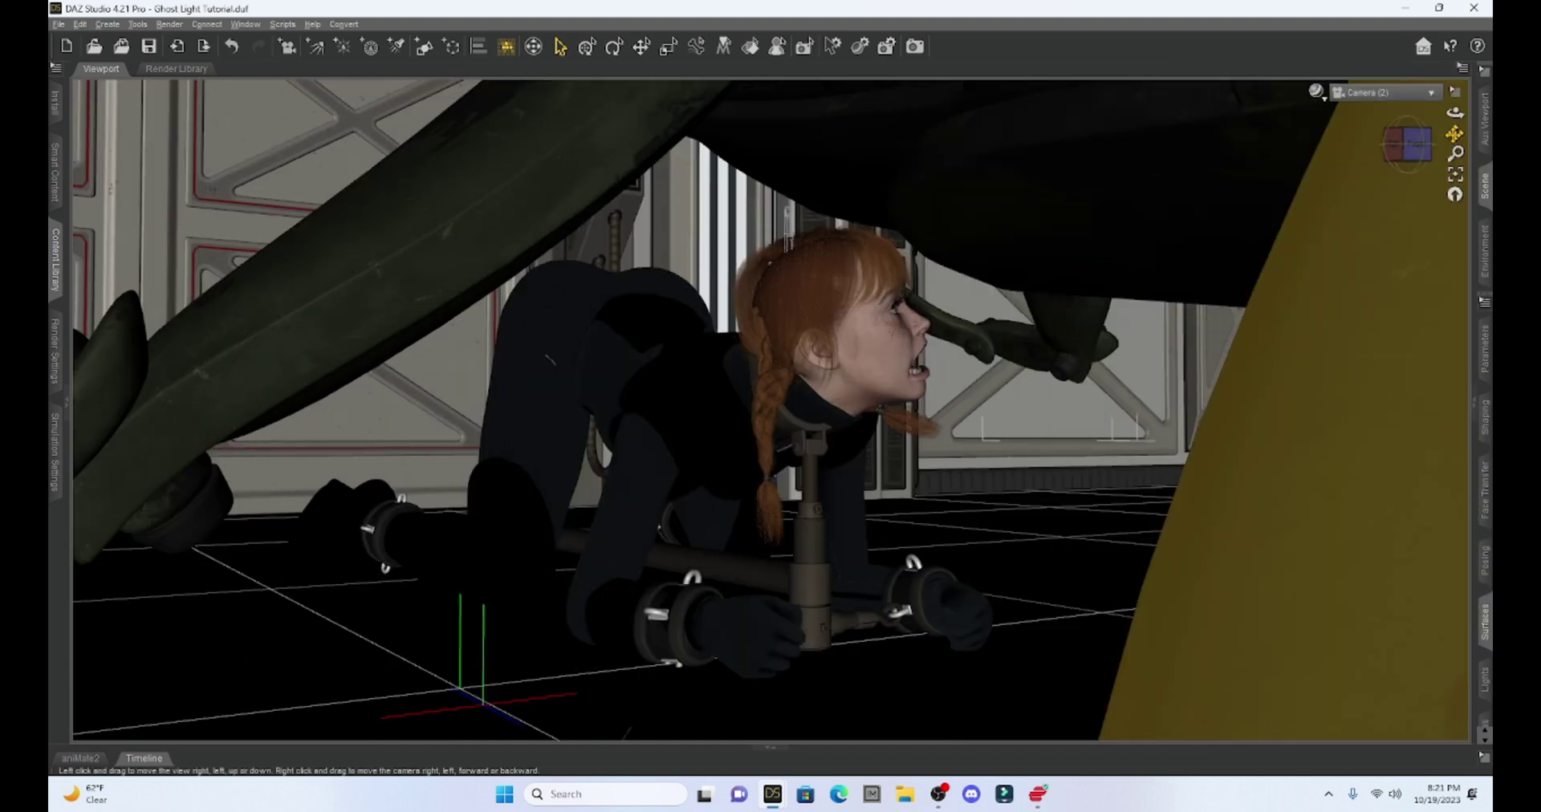
left_click(245, 25)
mouse_move(273, 40)
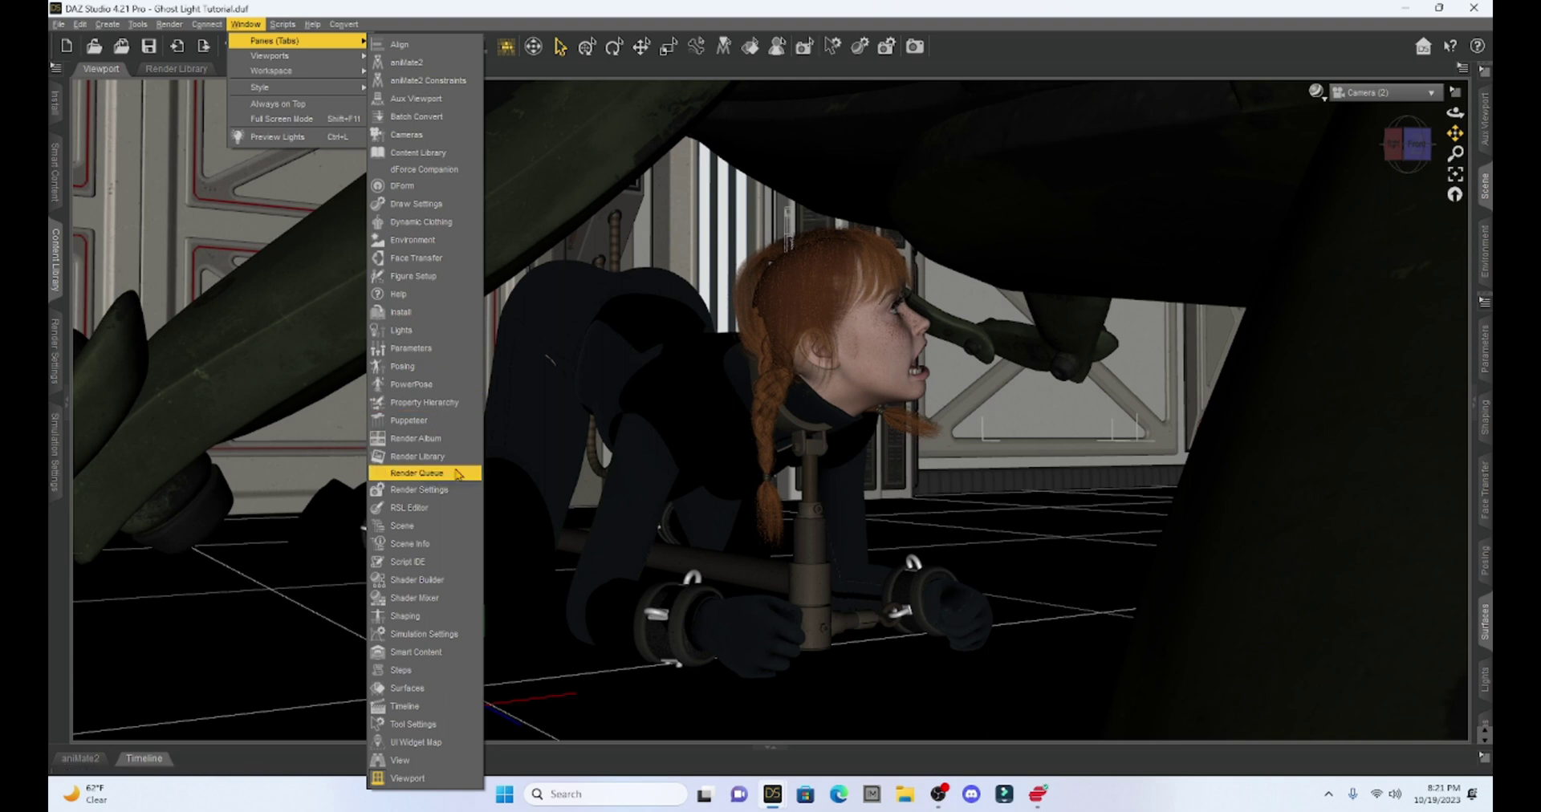
left_click(416, 473)
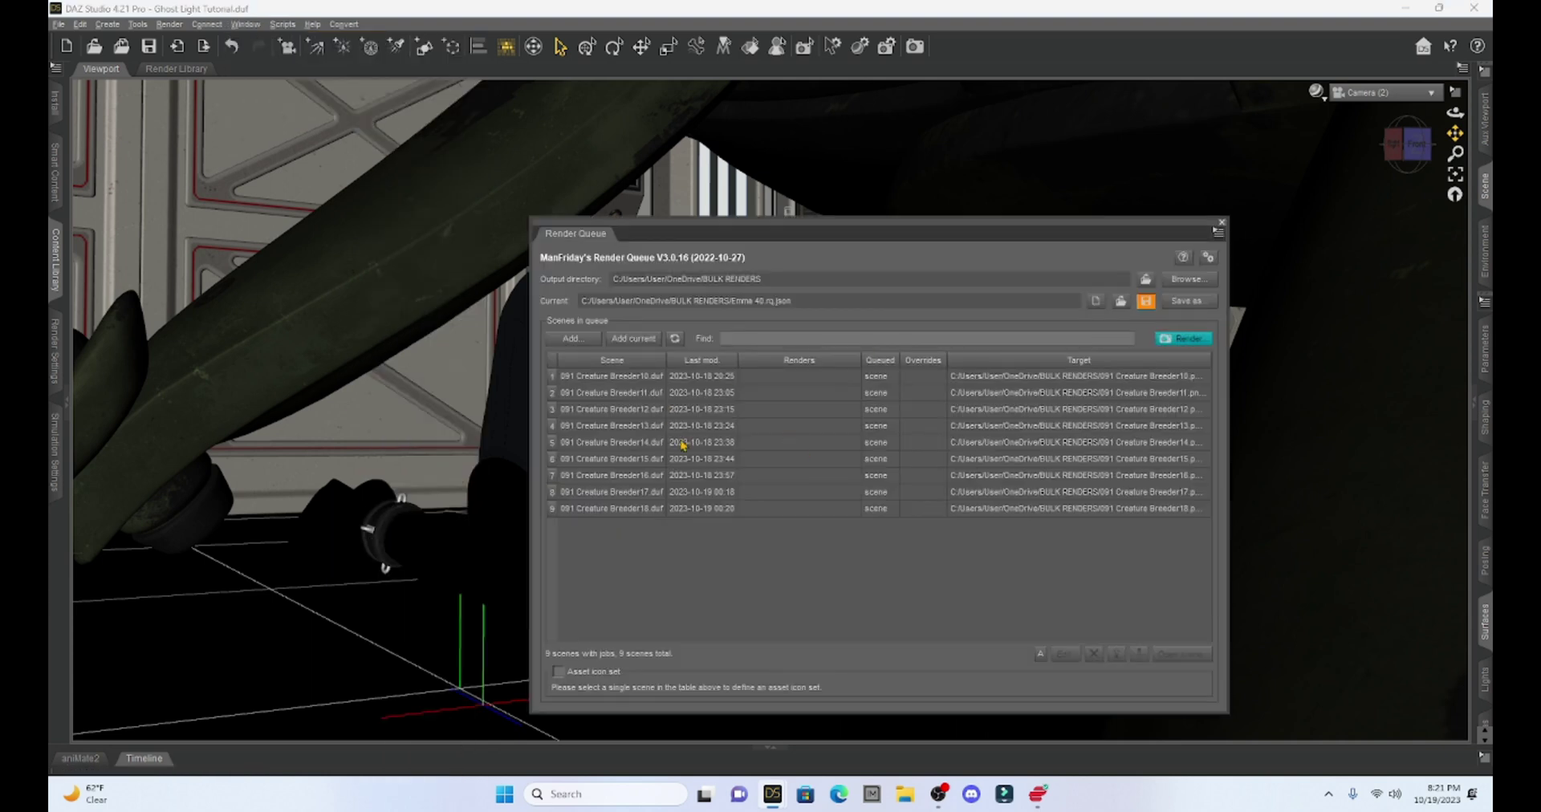
Add the current scene, Ghost Light Tutorial.duf, to the render queue with camera mode set to all visible cameras
left_click(632, 341)
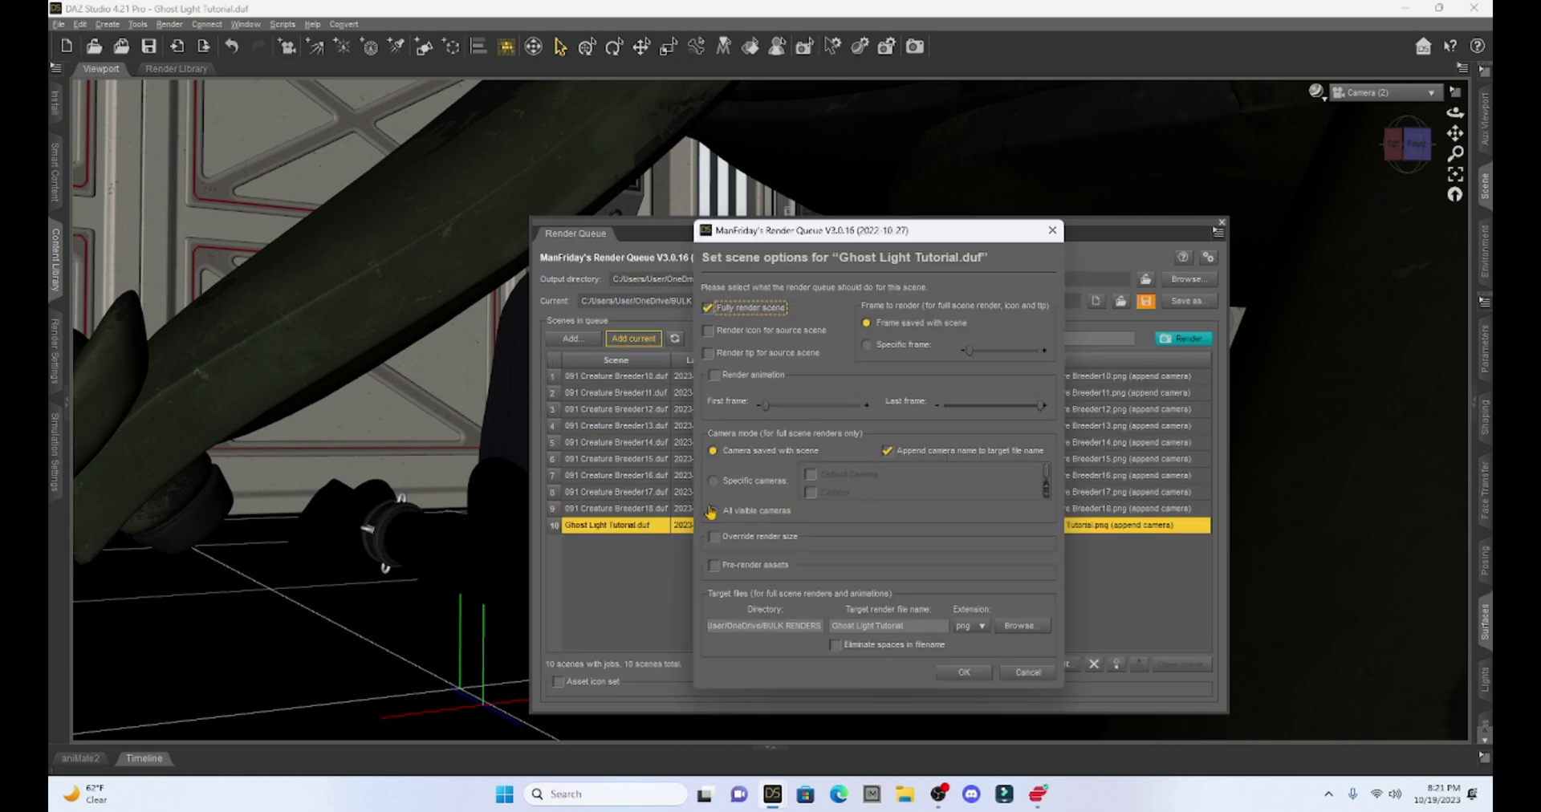
left_click(712, 511)
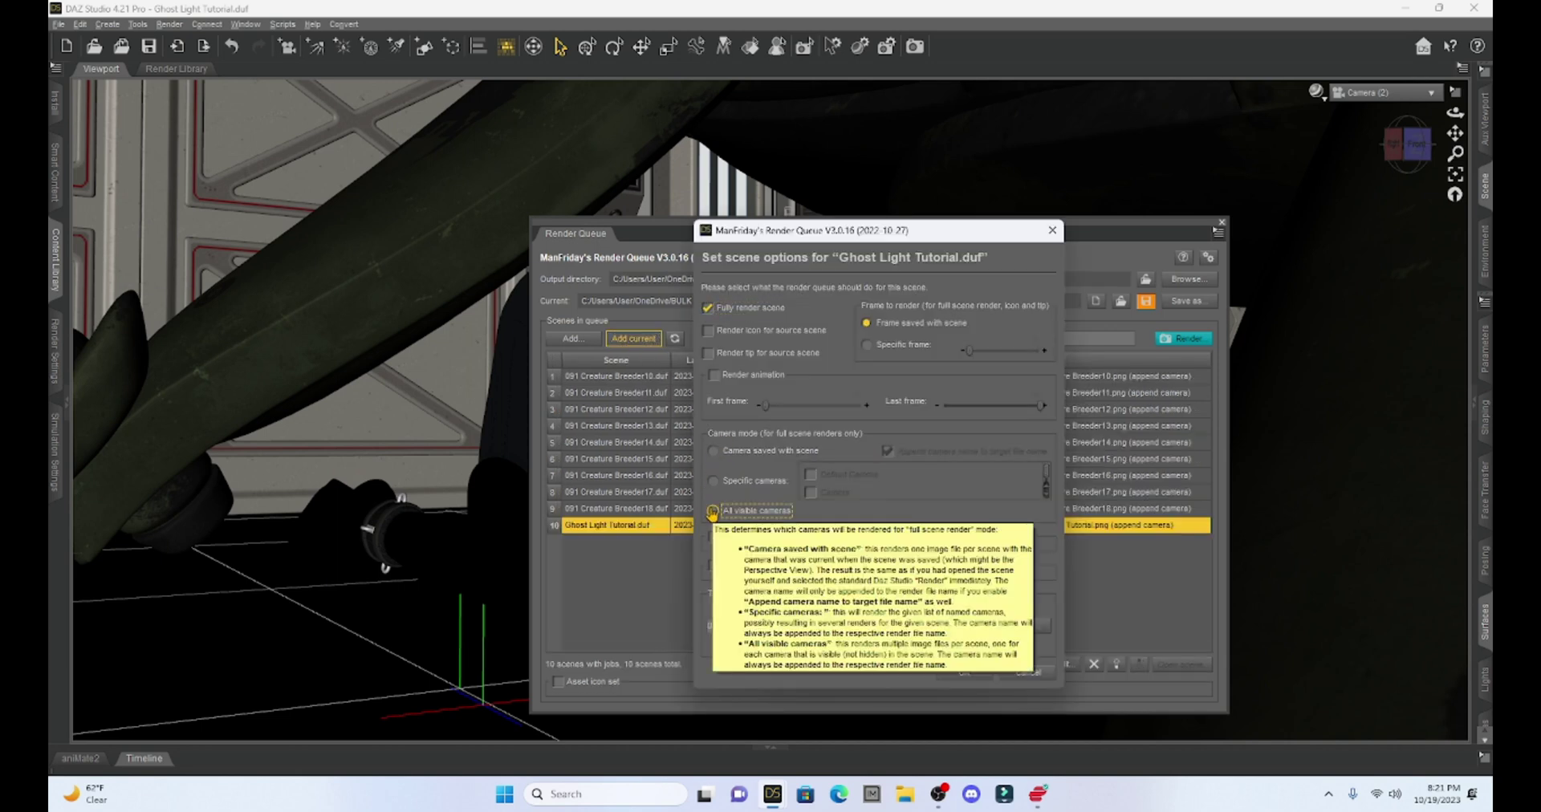
left_click(965, 674)
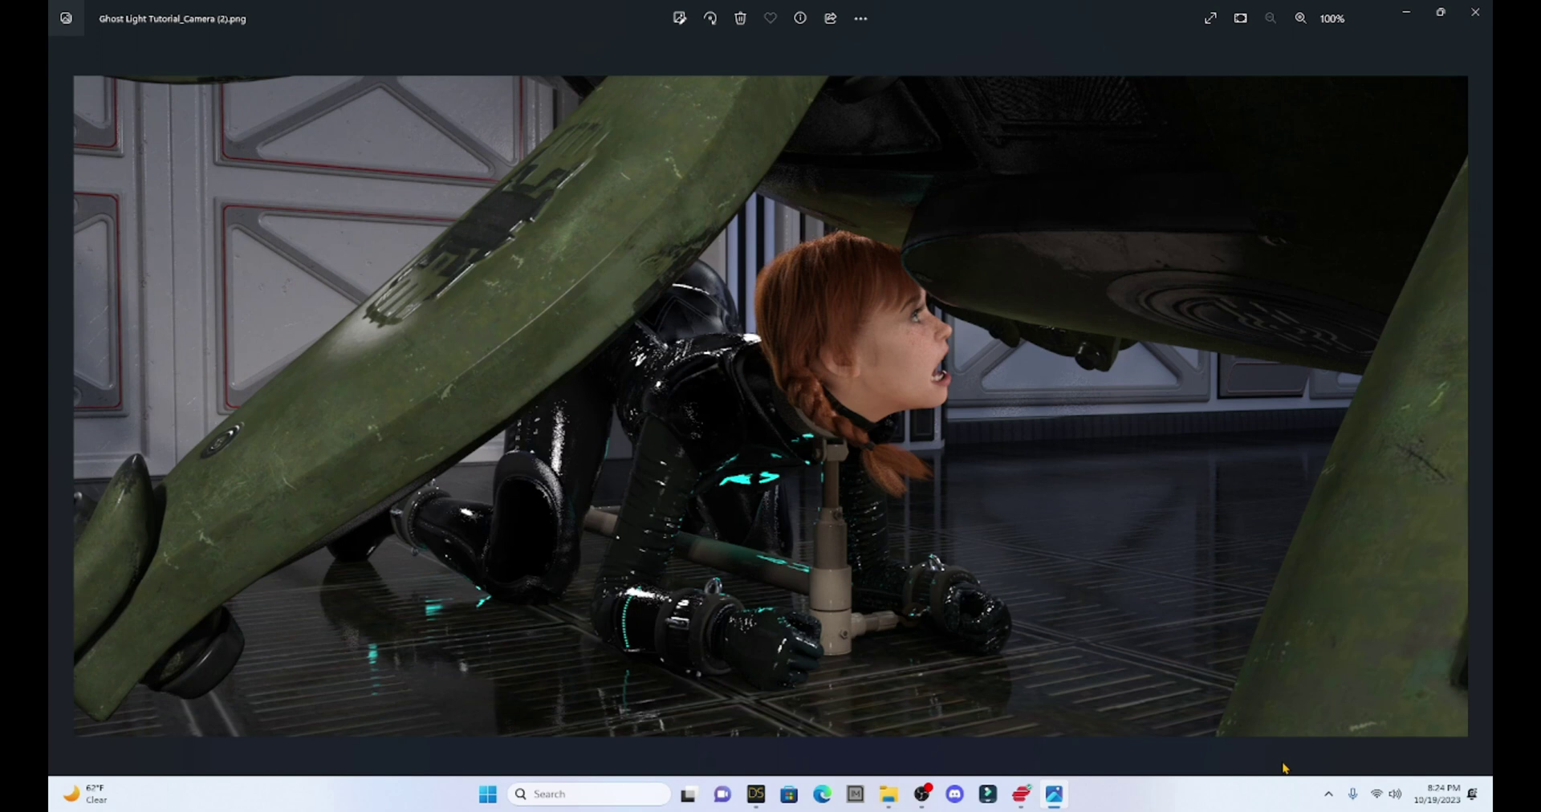
Browse the finished Ghost Light Tutorial renders in the image viewer, examining the lighting from each camera
key("Right")
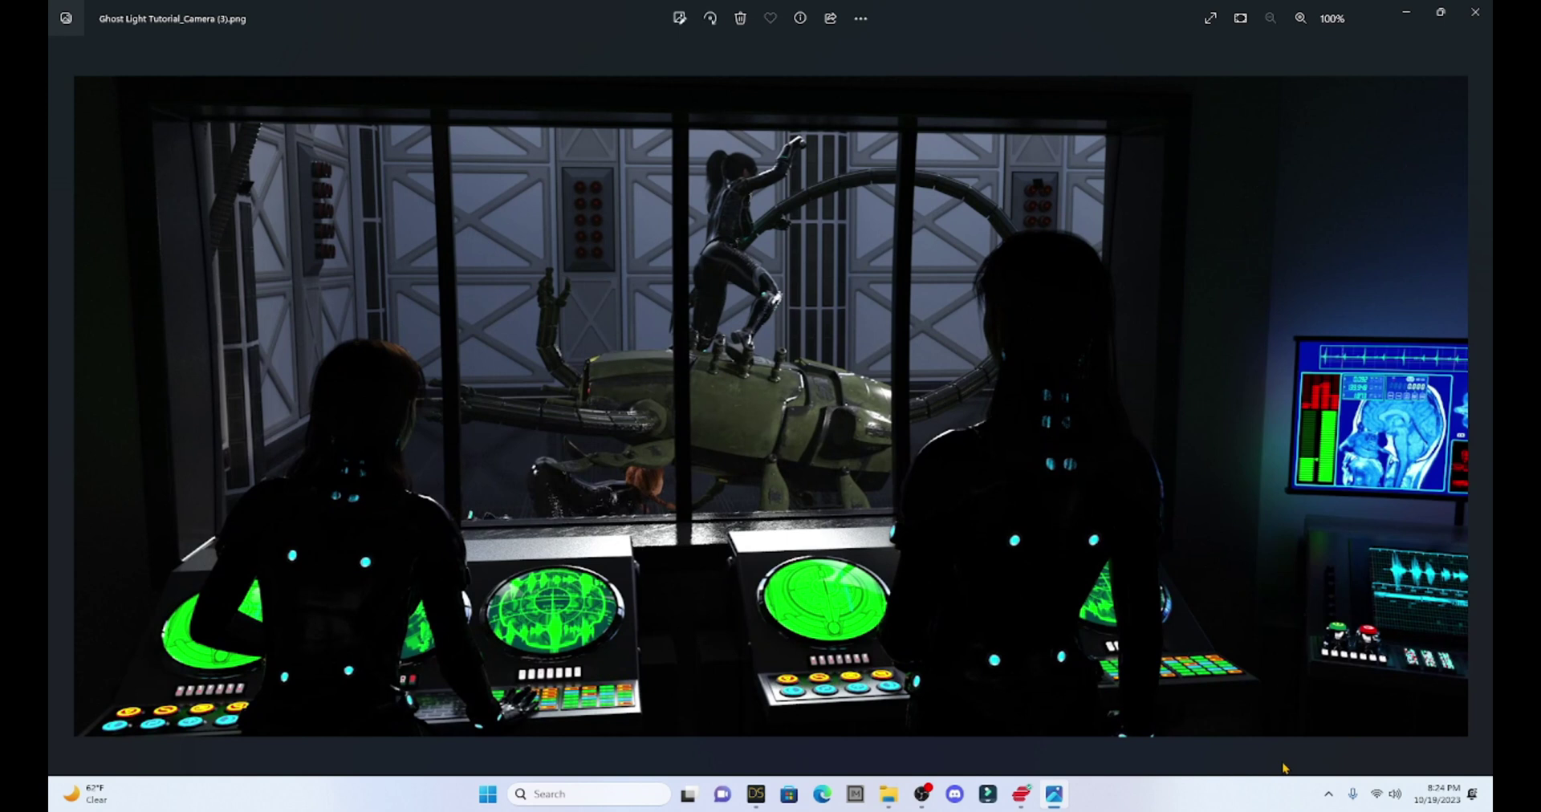
key("Right")
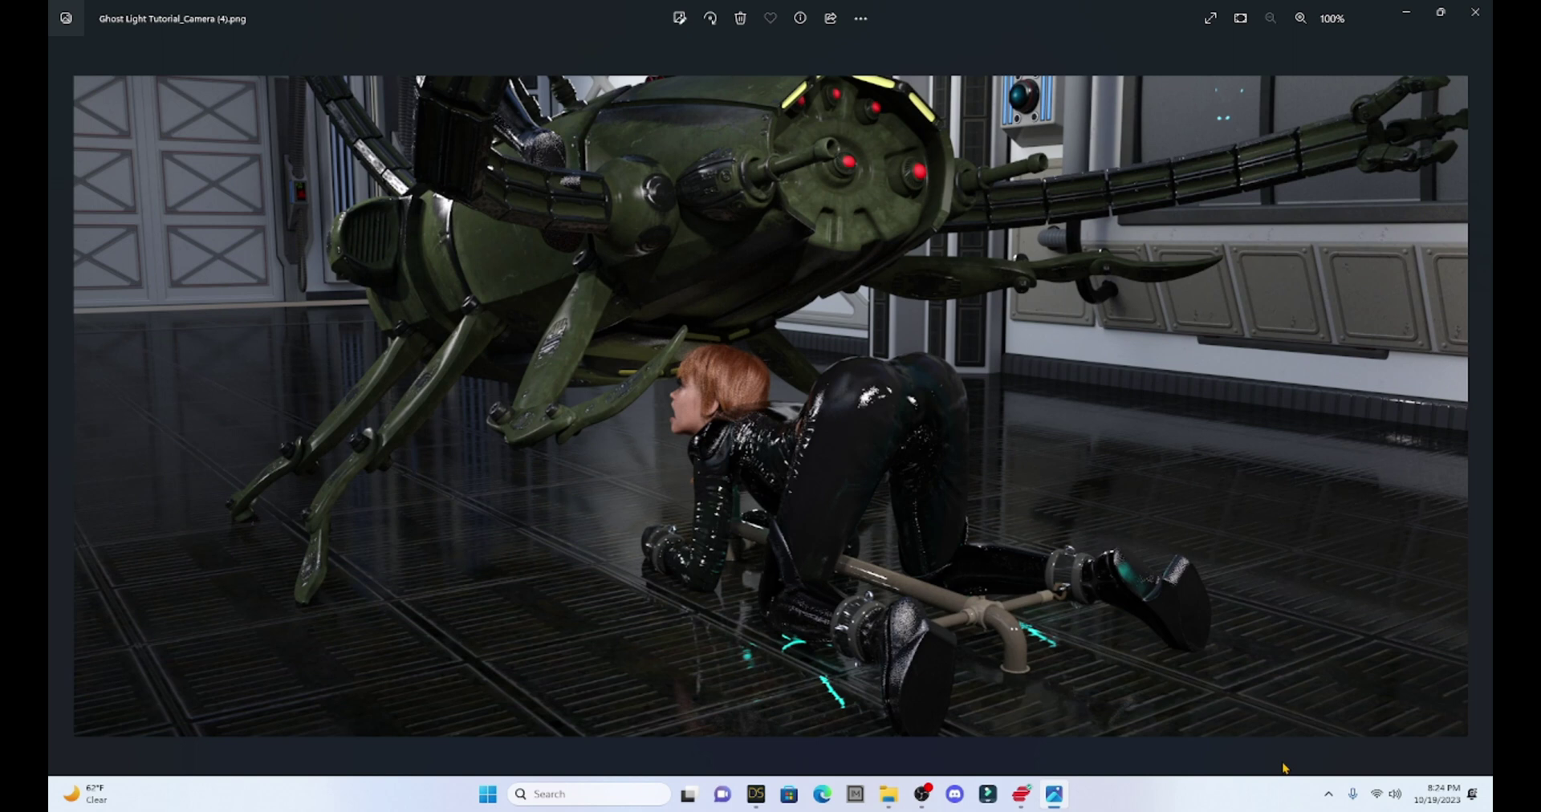
key("Right")
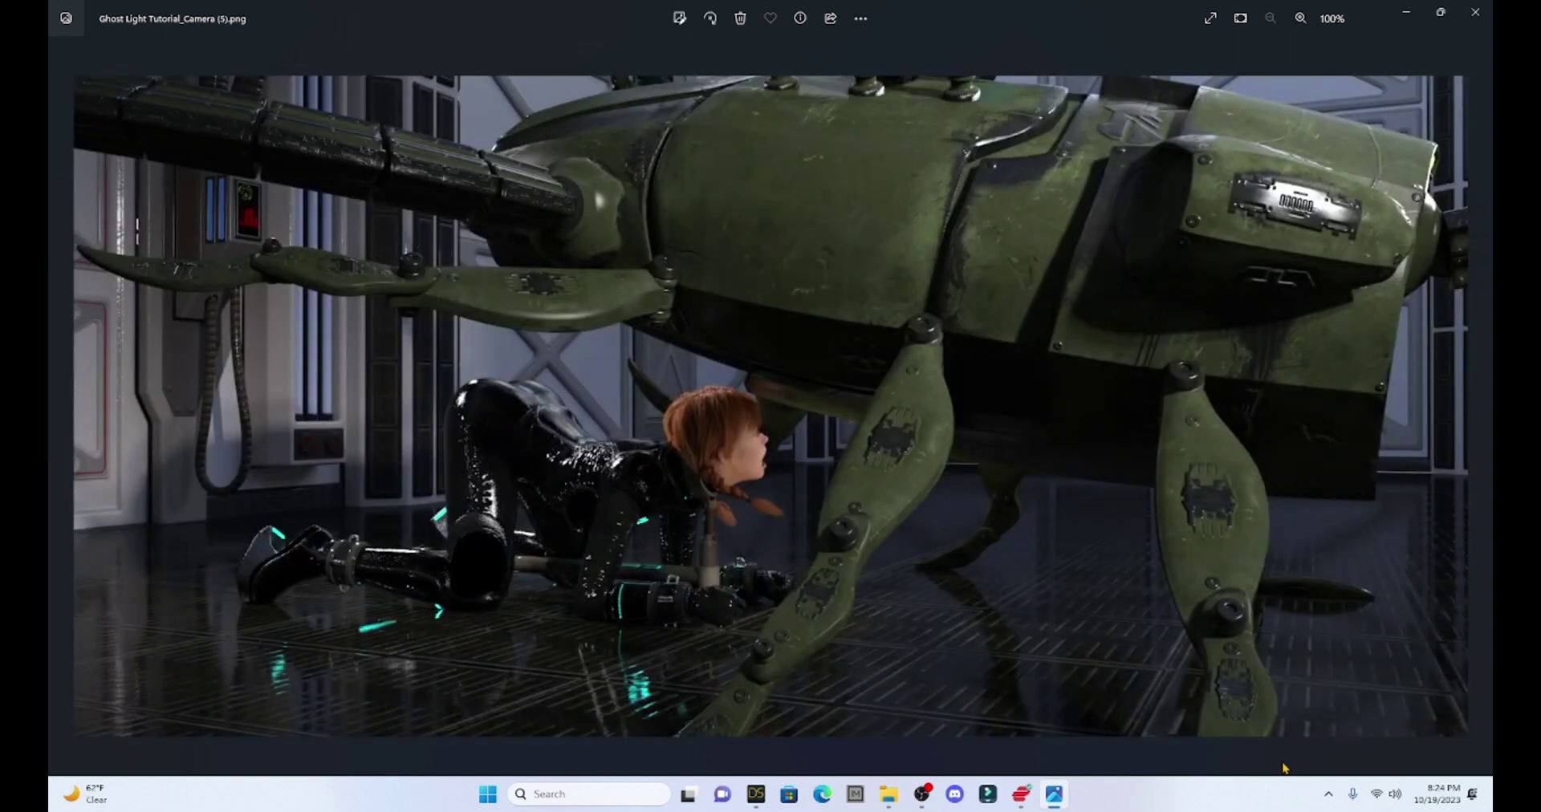
key("Right")
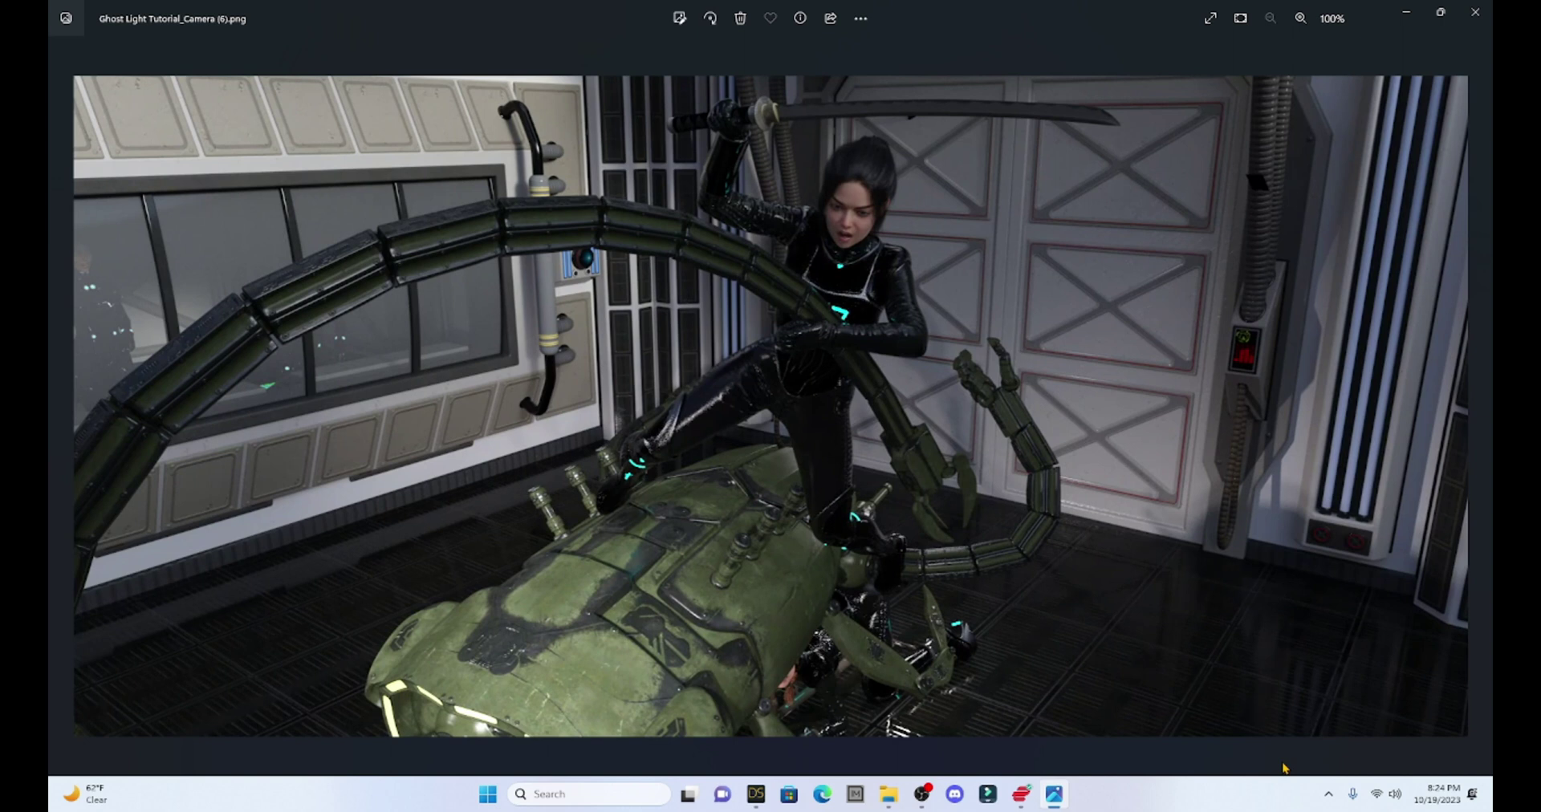
key("Right")
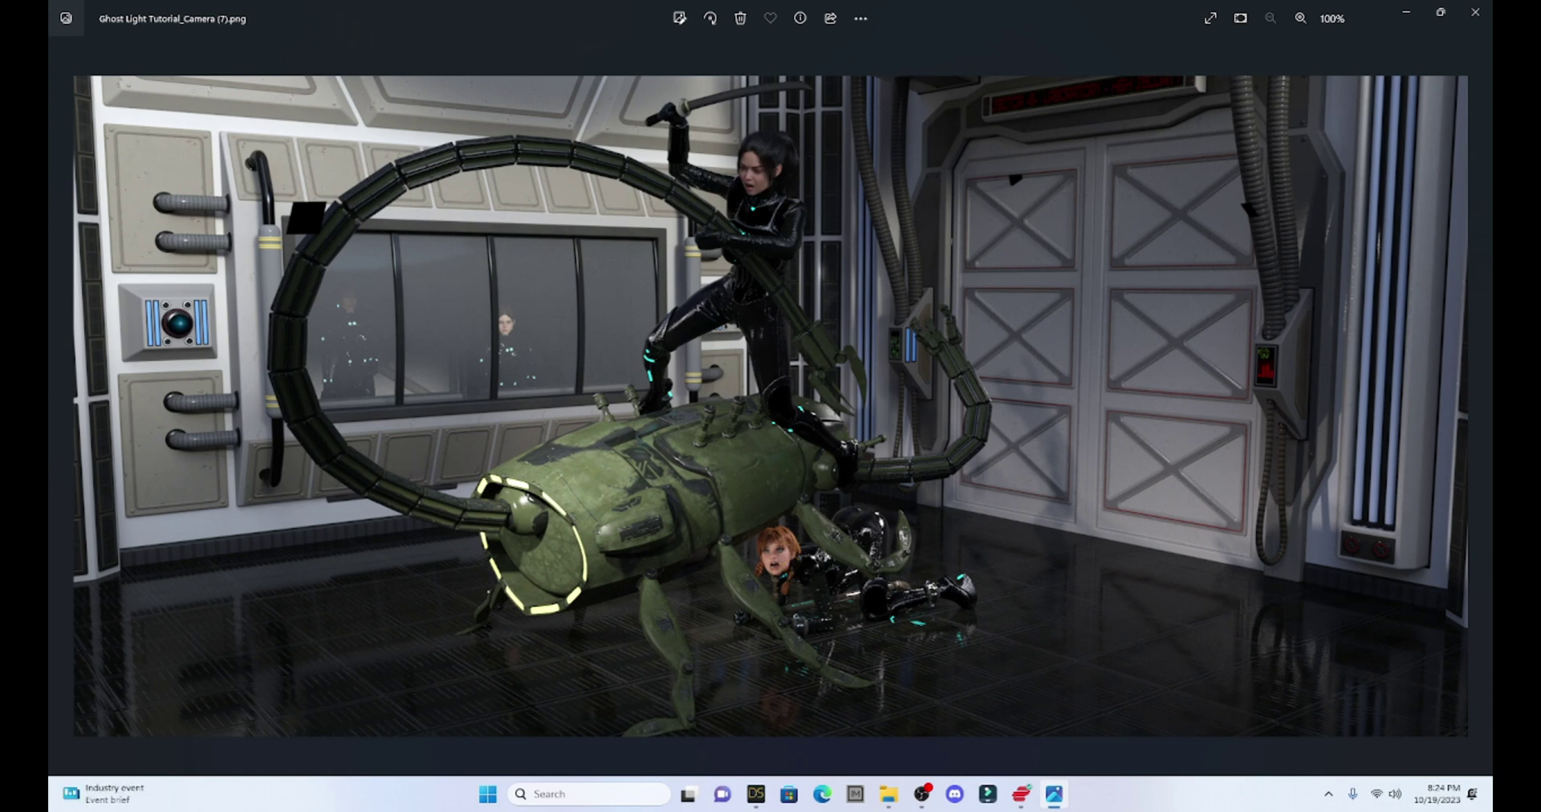
key("Right")
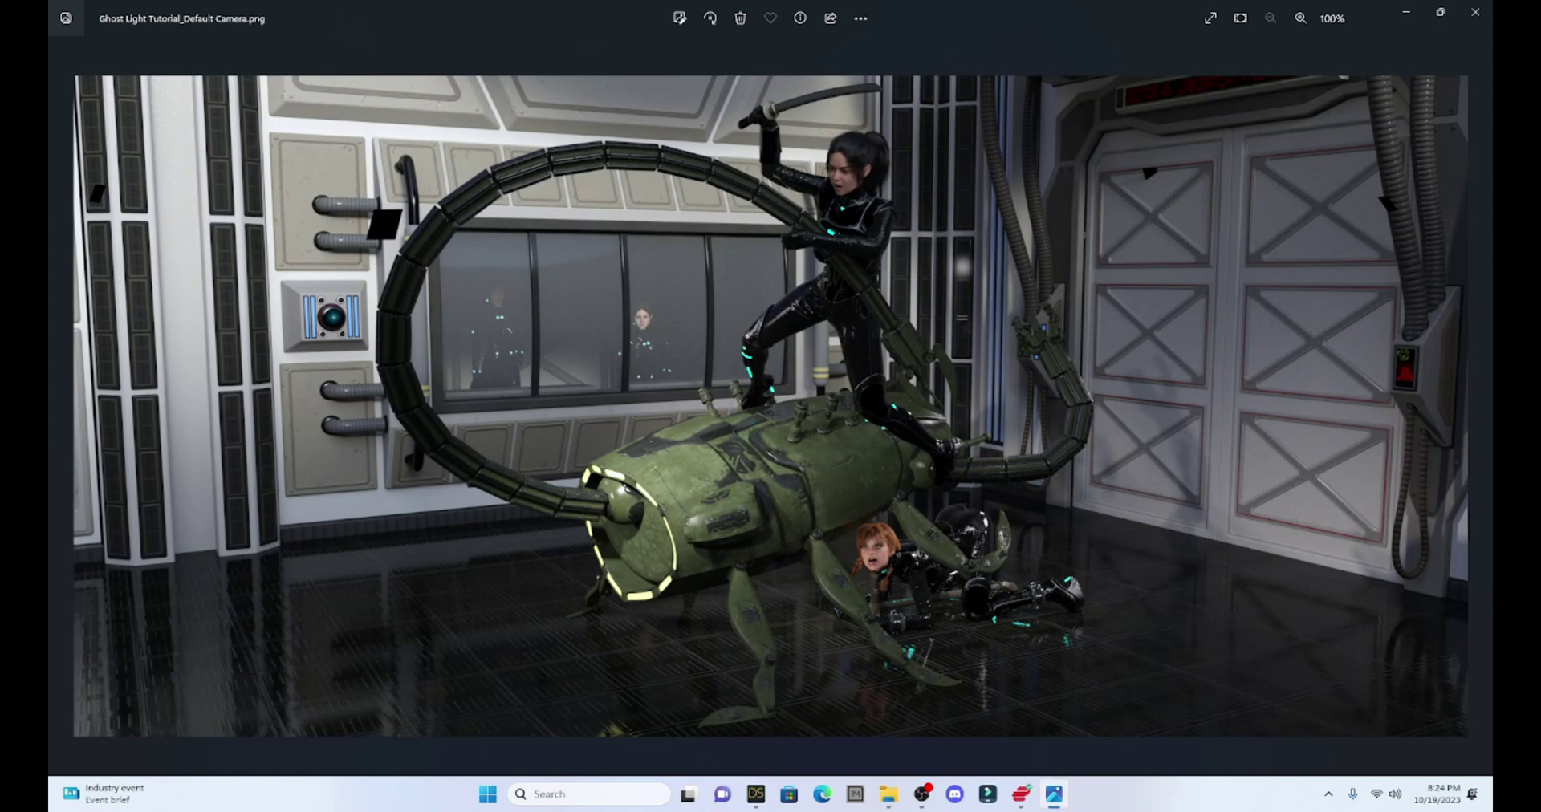
key("Right")
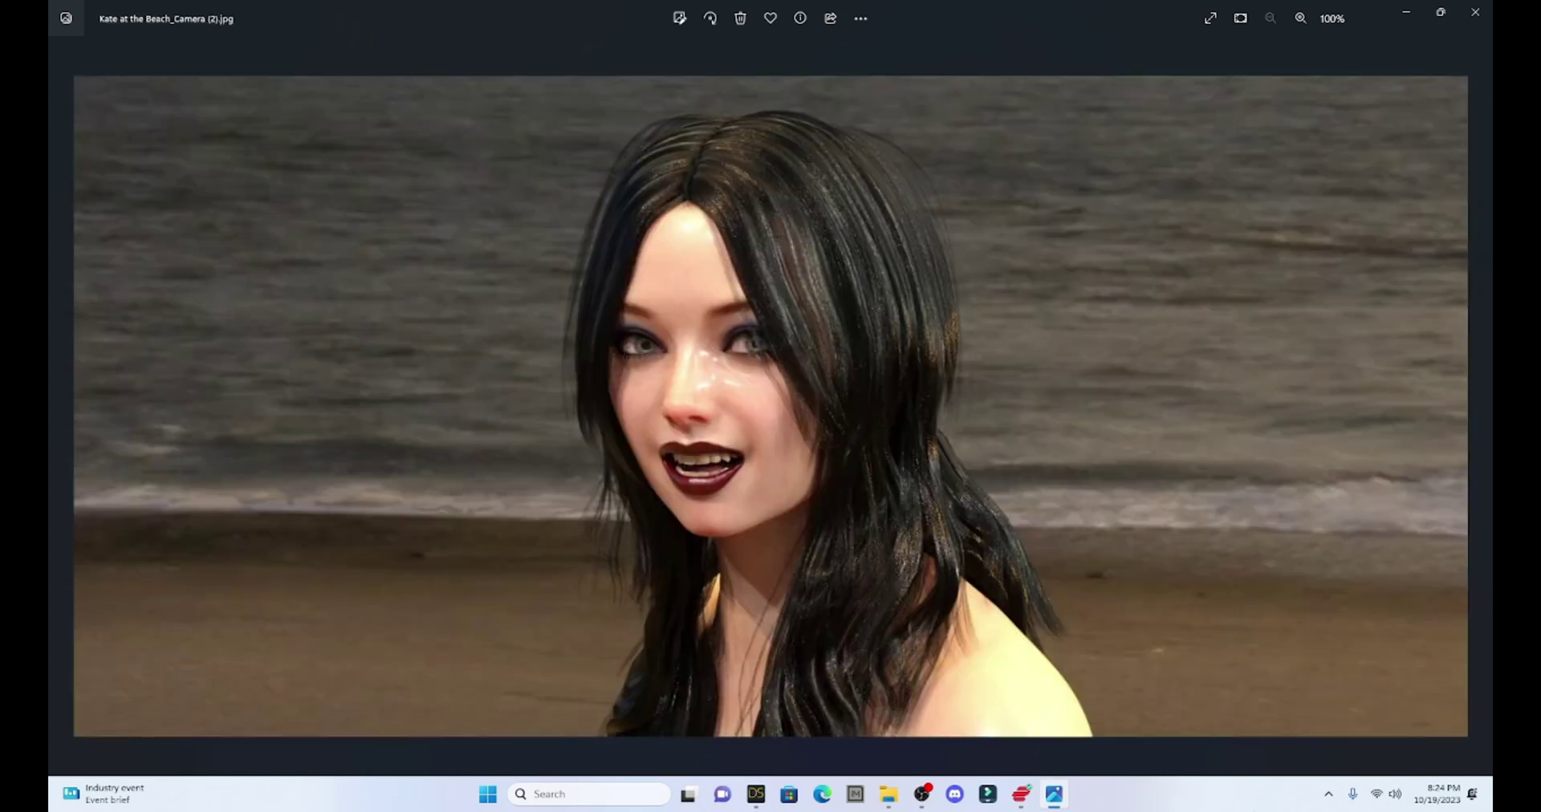